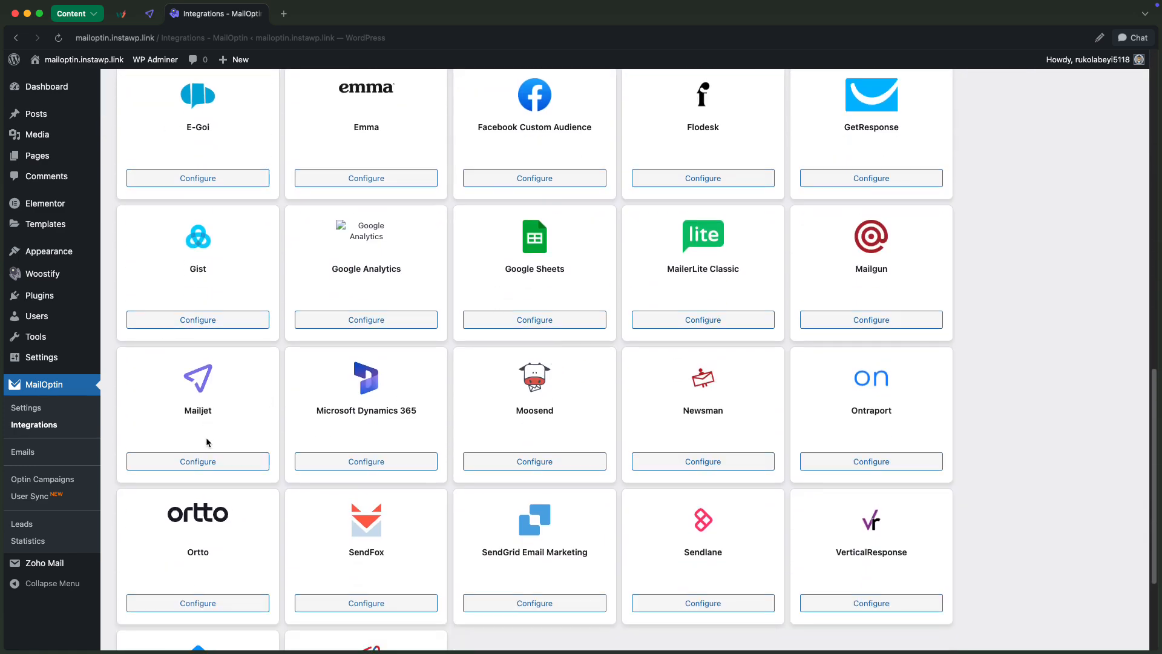
# Copy the primary API key from Mailjet's API key page and paste it into the API key field of MailOptin's Mailjet connection.
pyautogui.click(205, 461)
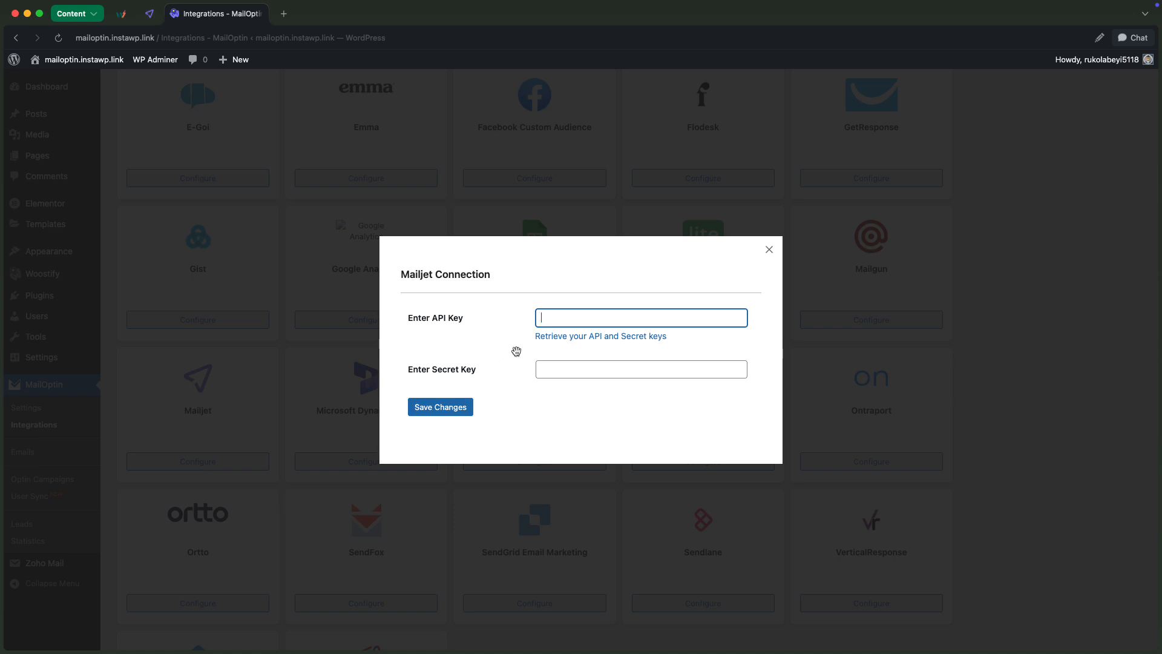
pyautogui.click(584, 343)
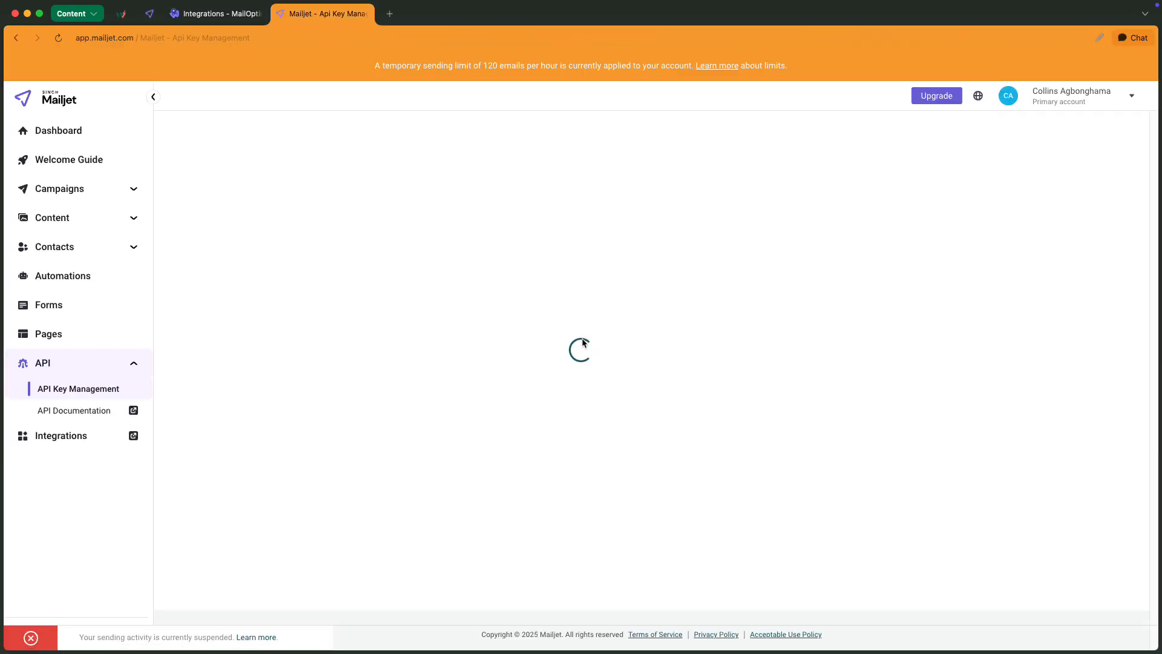
pyautogui.moveTo(294, 333); pyautogui.dragTo(417, 337)
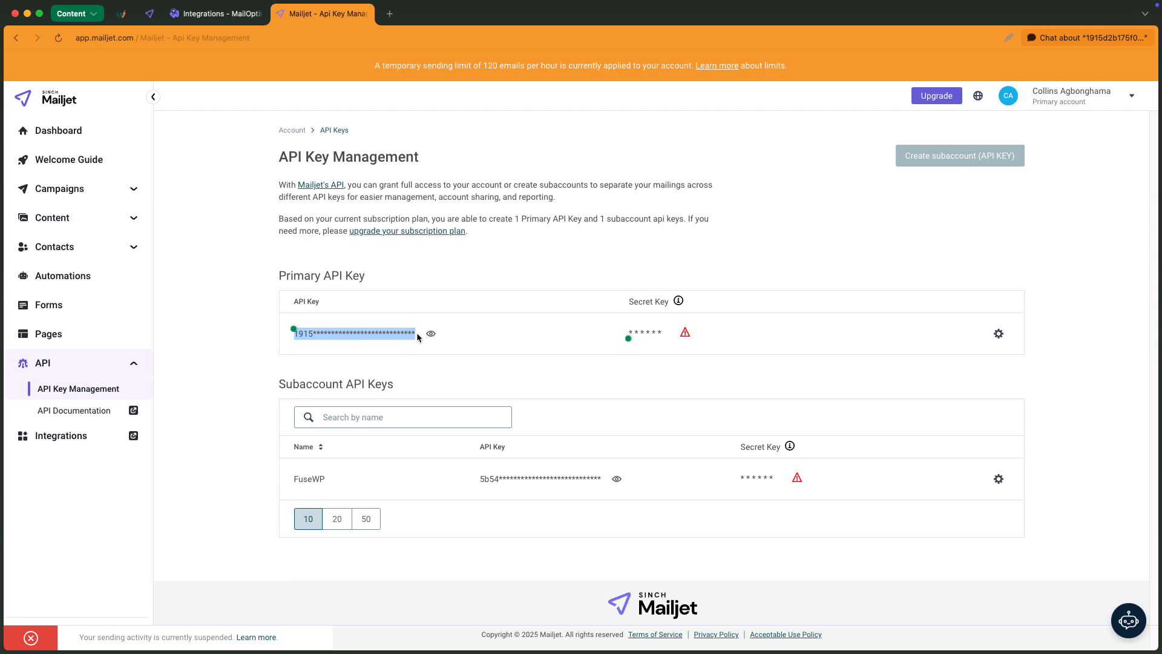
pyautogui.click(216, 14)
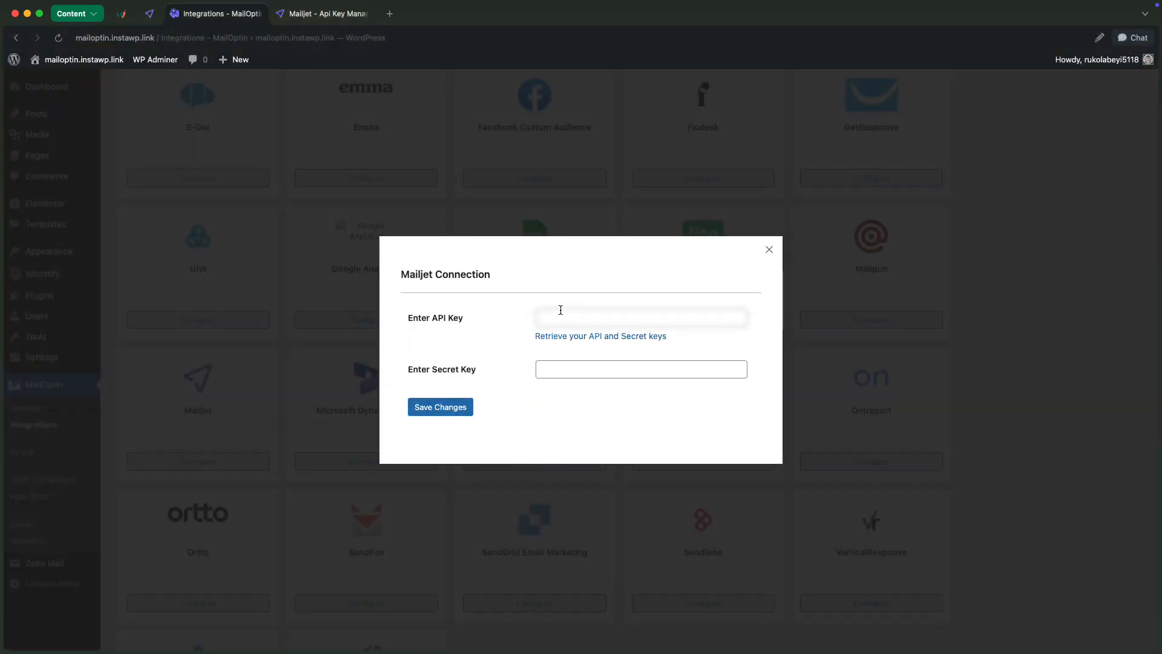
pyautogui.click(560, 310)
pyautogui.press('super+v')
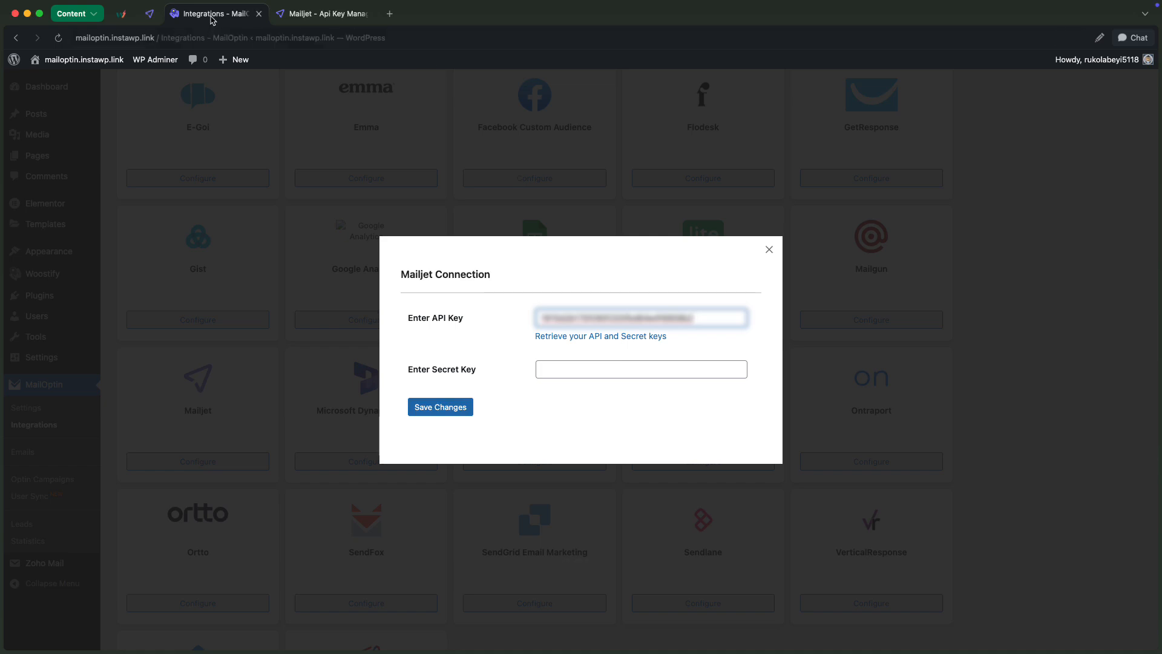
# Switch to Mailjet's API key page and reset the primary API secret key, confirming with the phrase "RESET".
pyautogui.click(321, 13)
pyautogui.click(999, 340)
pyautogui.click(952, 382)
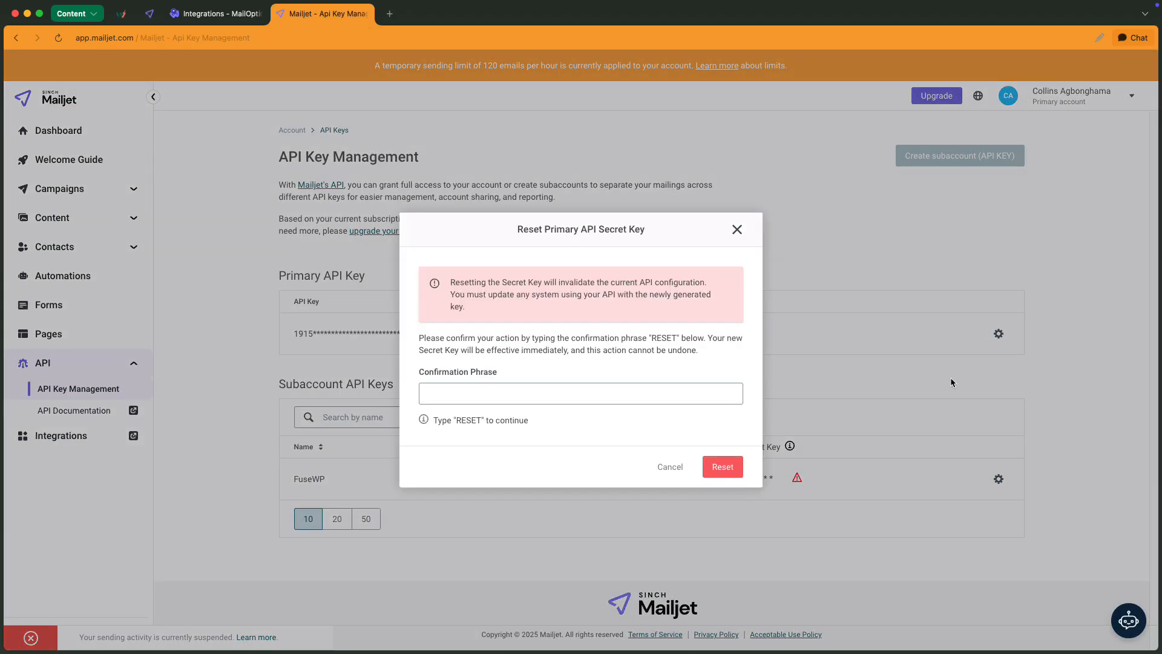
pyautogui.click(495, 402)
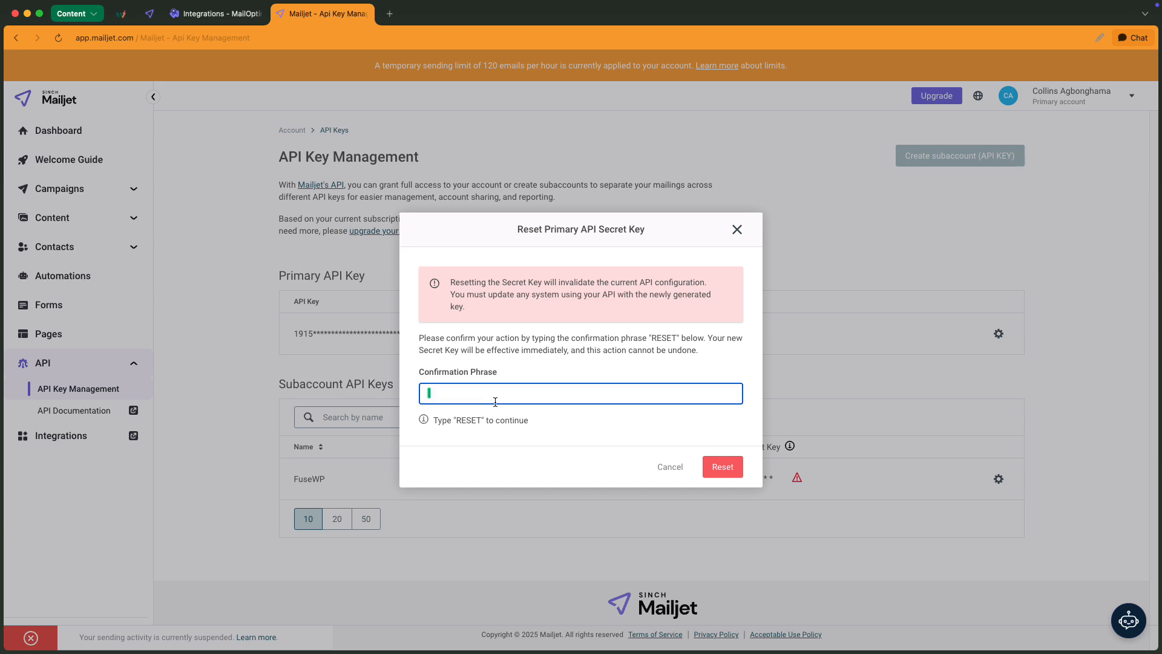
pyautogui.write('RESE')
pyautogui.click(734, 470)
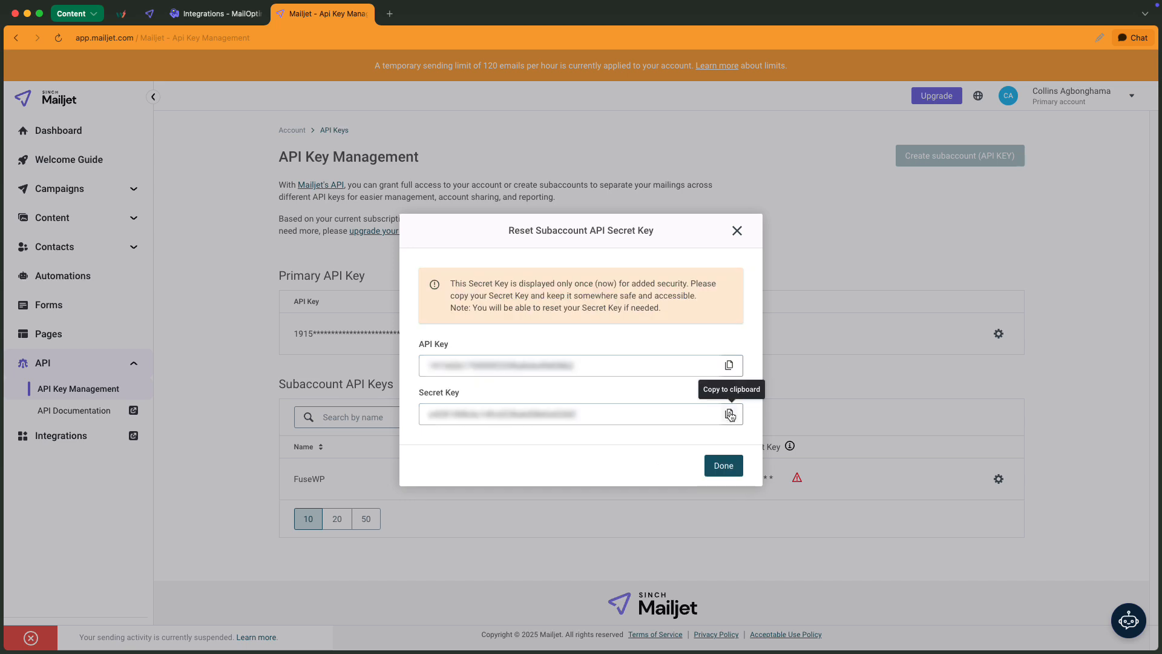
# Copy the new Mailjet secret key, paste it into the secret key field of MailOptin's Mailjet connection and save the connection.
pyautogui.click(729, 415)
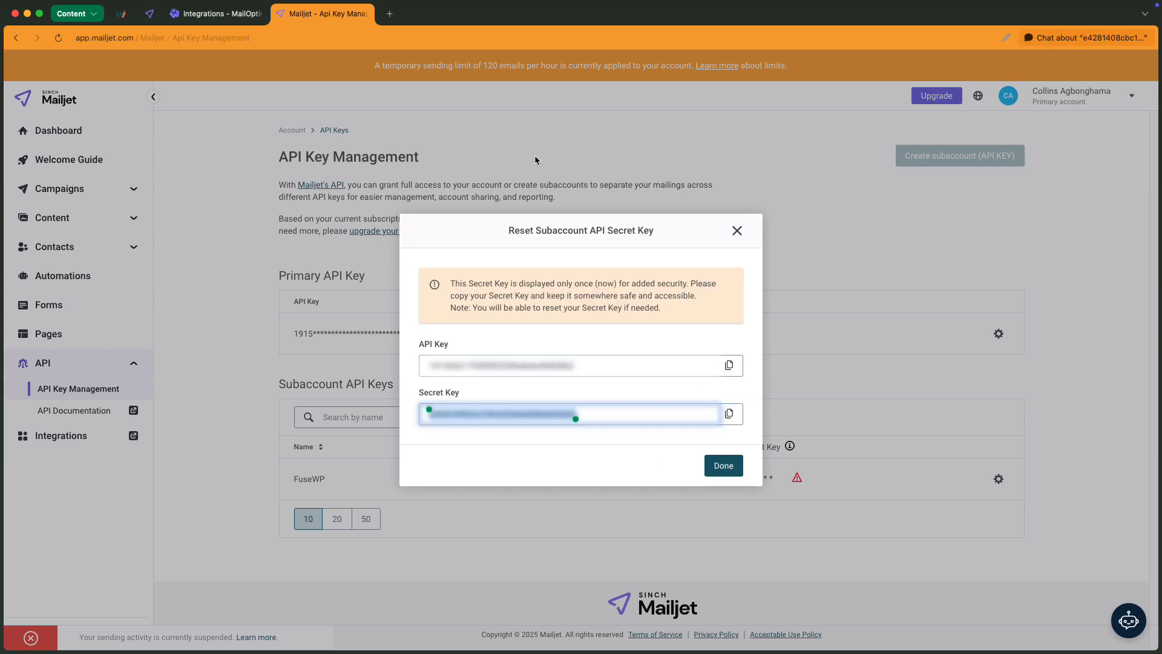
pyautogui.click(193, 22)
pyautogui.click(557, 368)
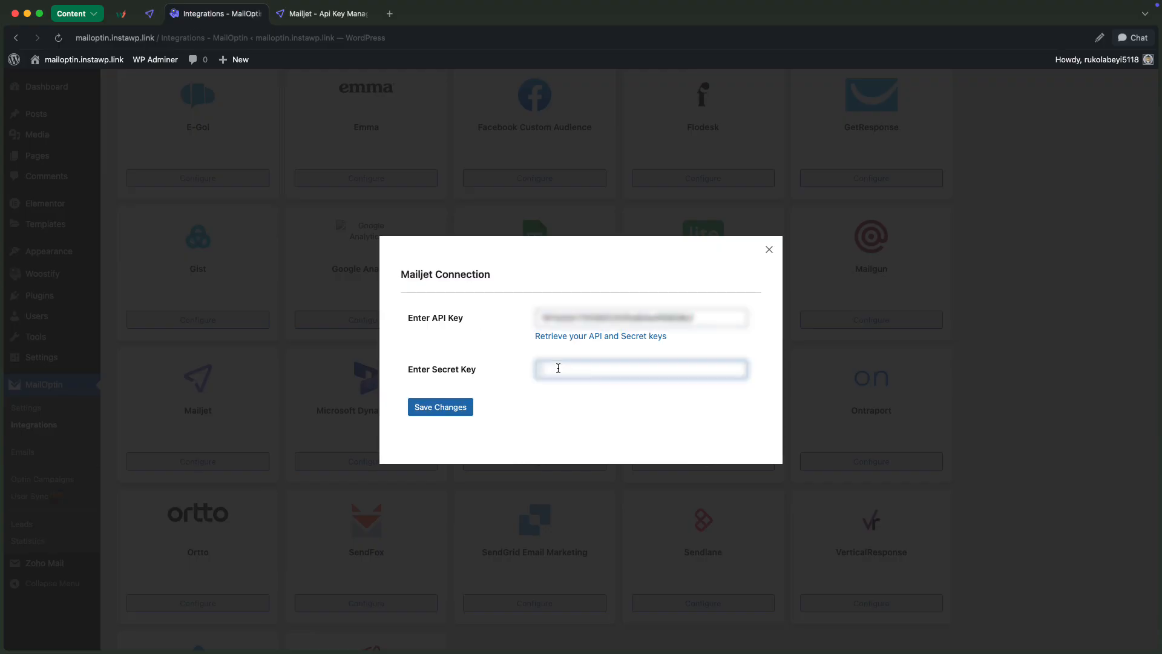
pyautogui.press('super+v')
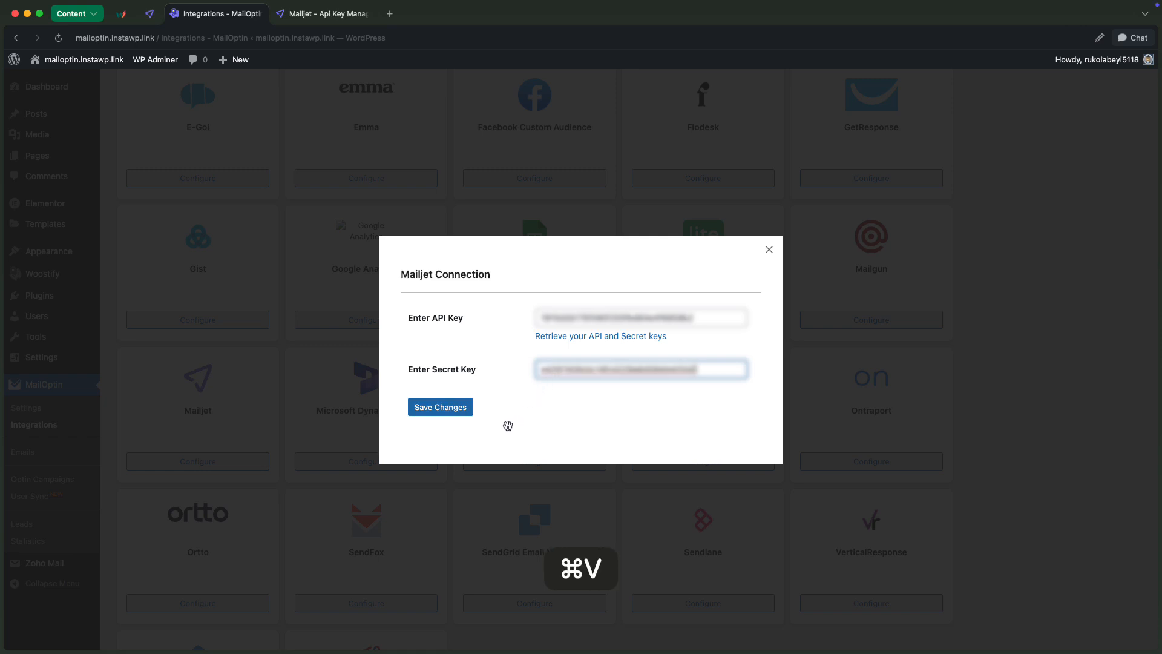
pyautogui.click(457, 408)
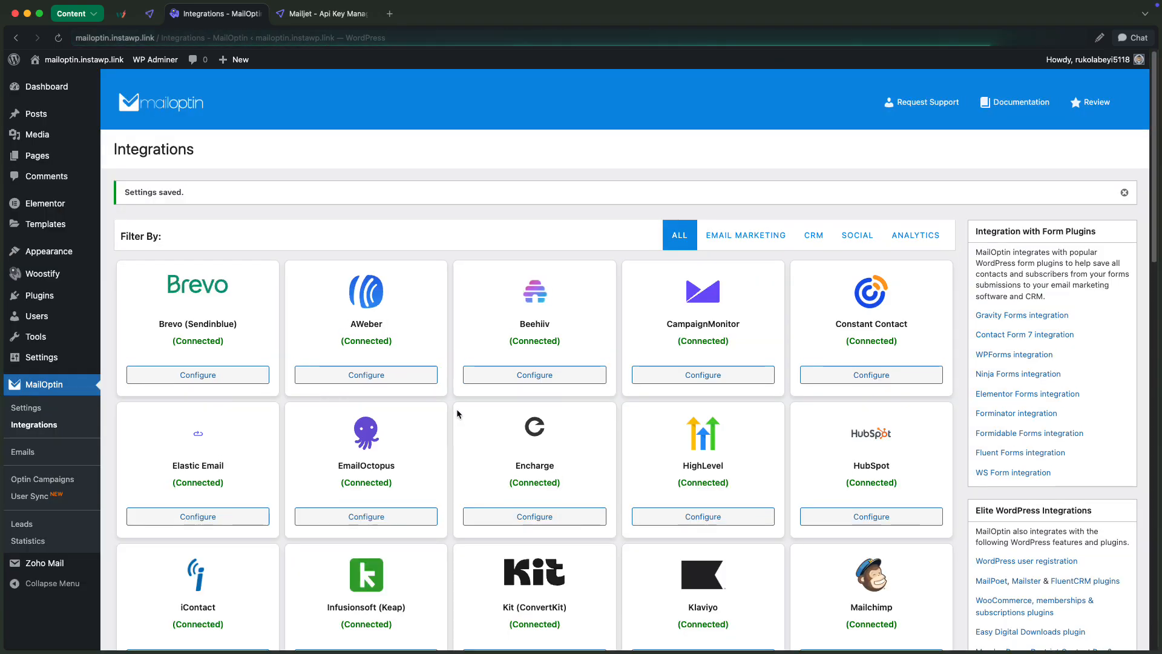
pyautogui.scroll(-10, 441, 416)
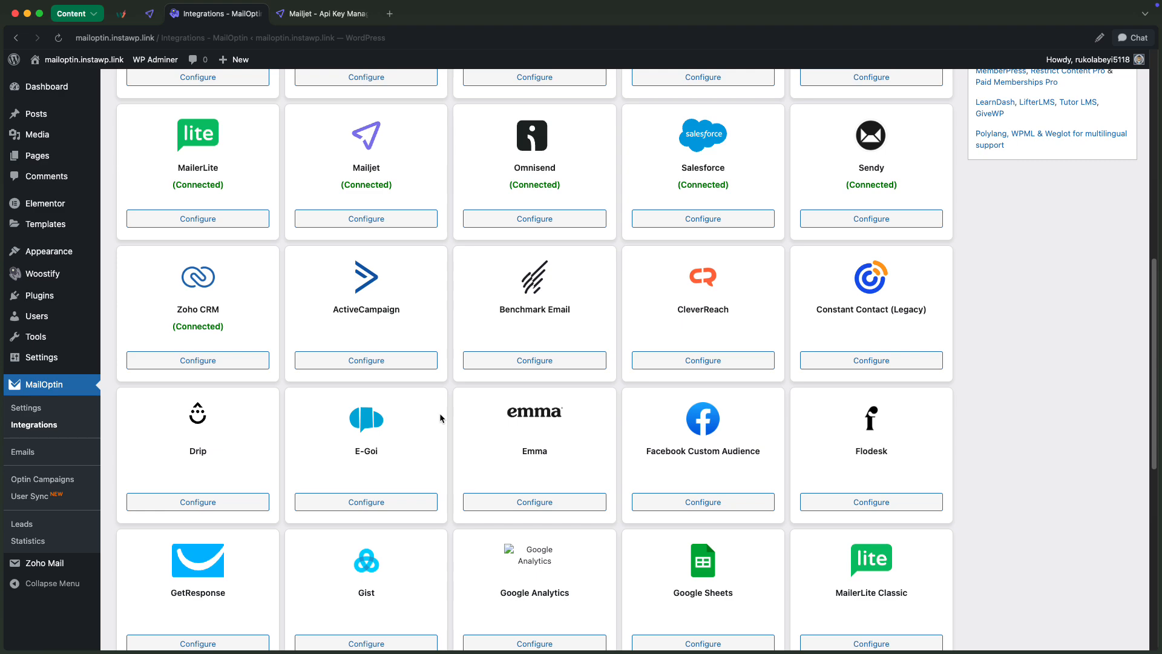
pyautogui.scroll(10, 376, 159)
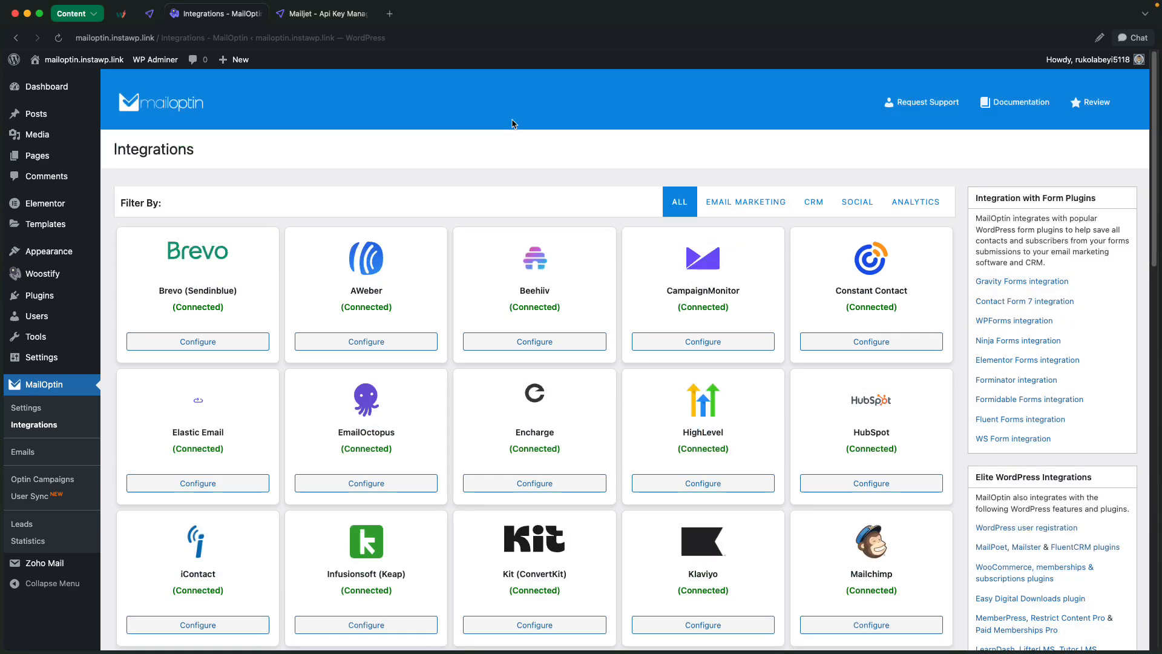
# Create a new lightbox optin campaign titled "Mailjet" with the Elegance theme.
pyautogui.click(47, 479)
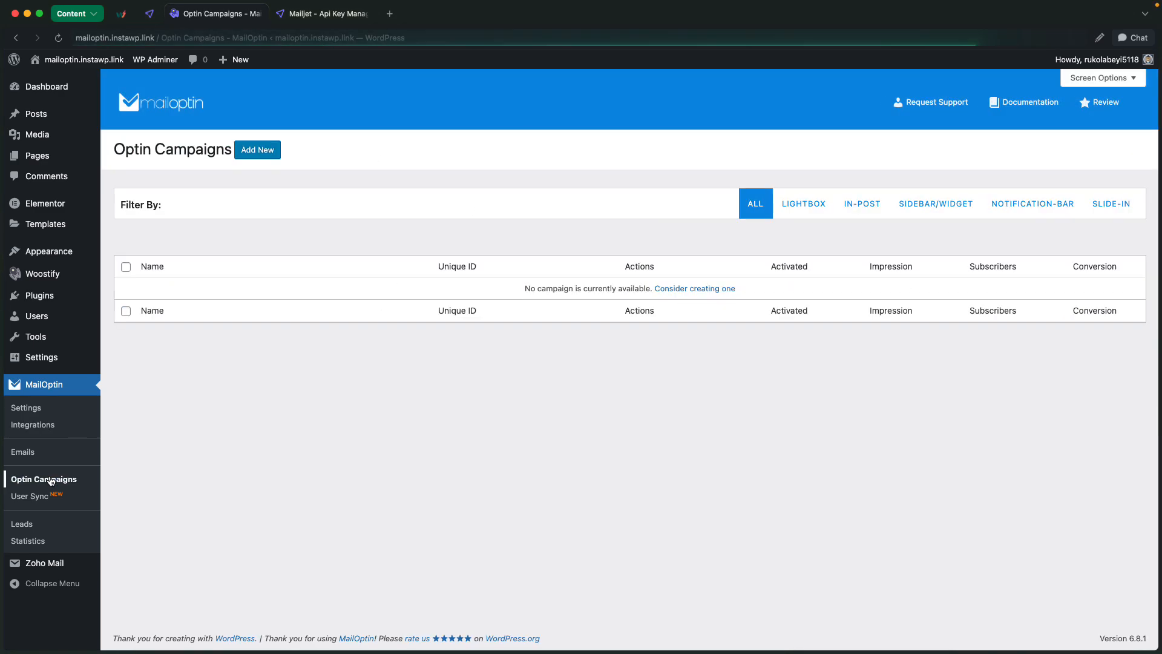
pyautogui.click(244, 149)
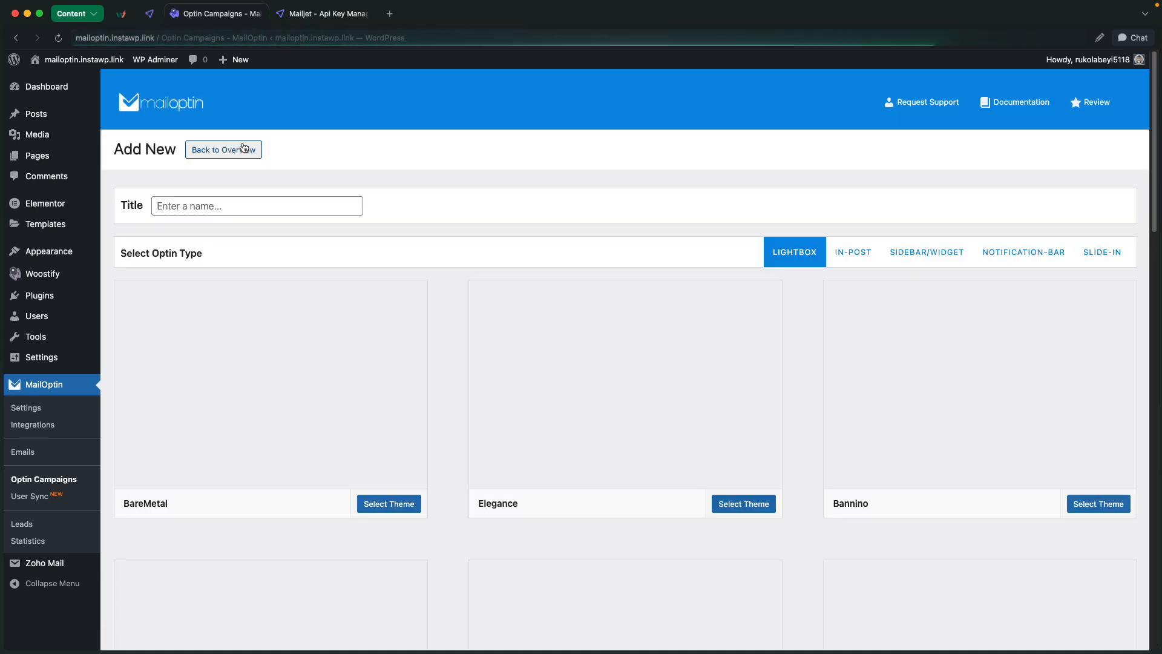
pyautogui.write('Mailjet')
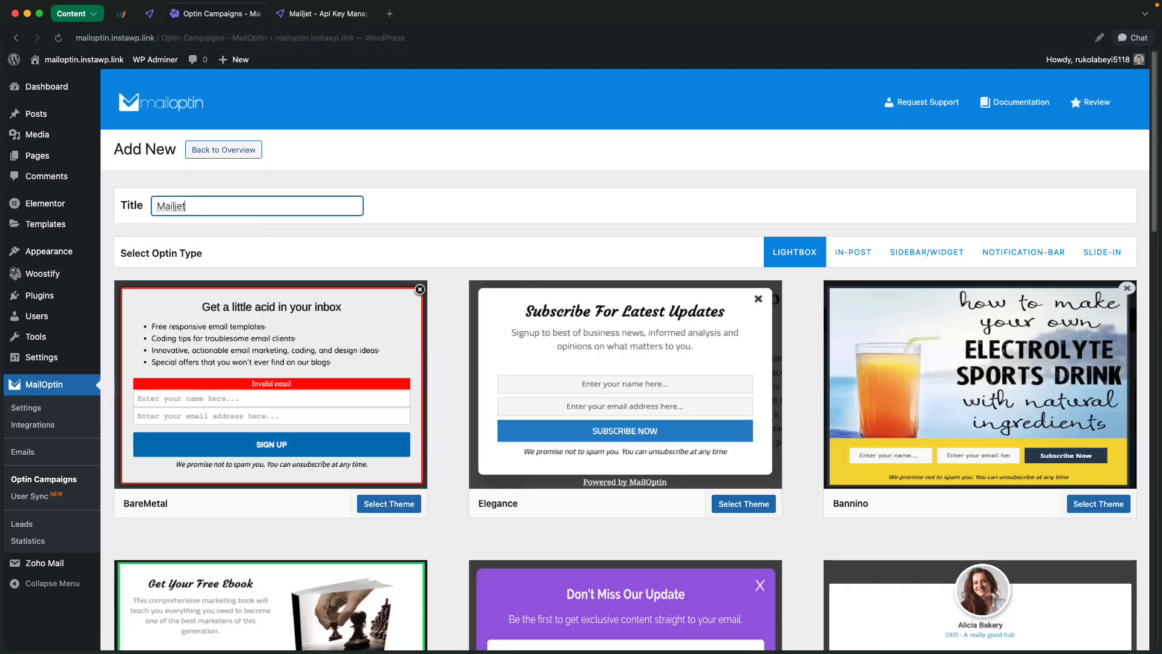
pyautogui.click(578, 353)
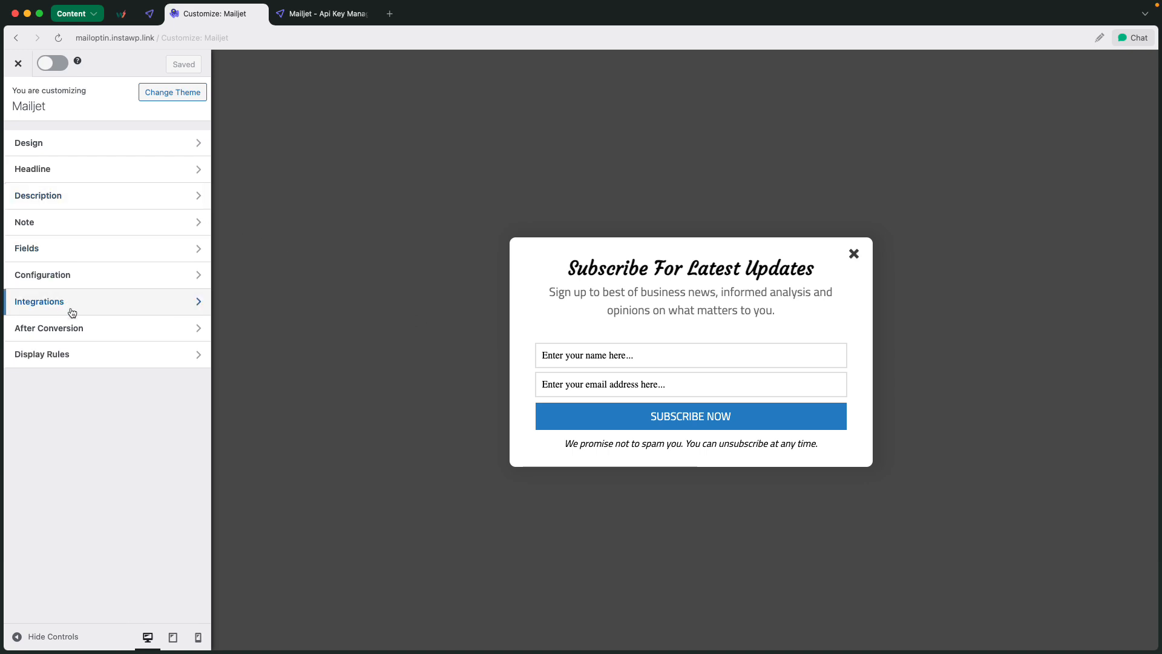
# Review the optin form's design, headline, description and fields settings.
pyautogui.click(182, 145)
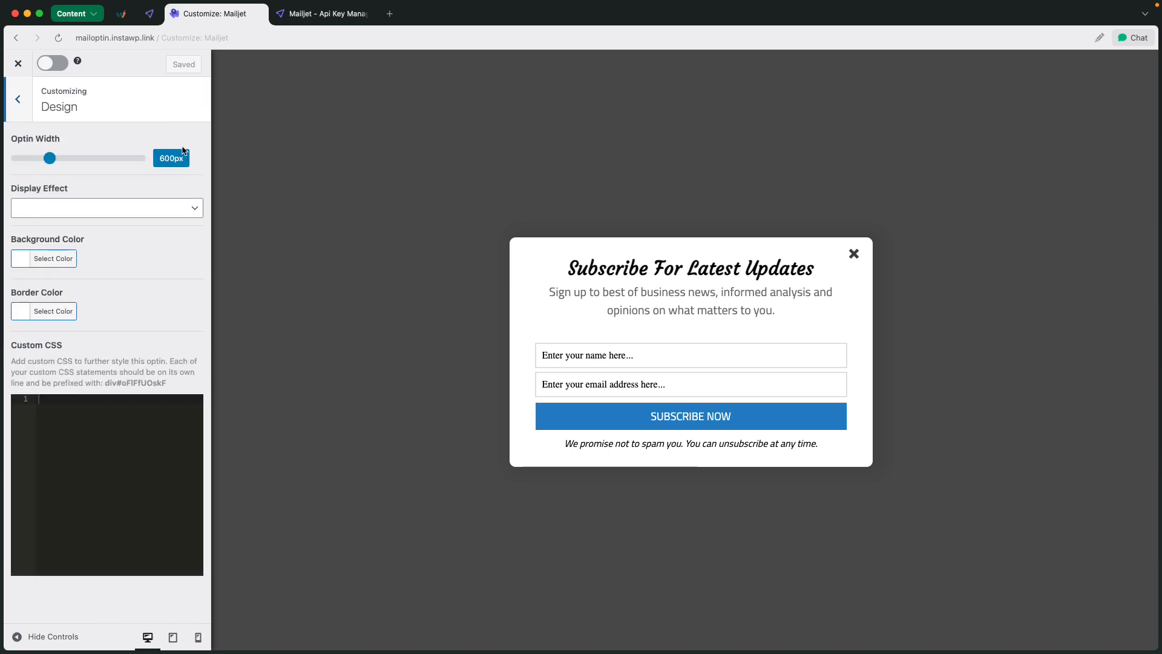
pyautogui.click(117, 207)
pyautogui.click(117, 205)
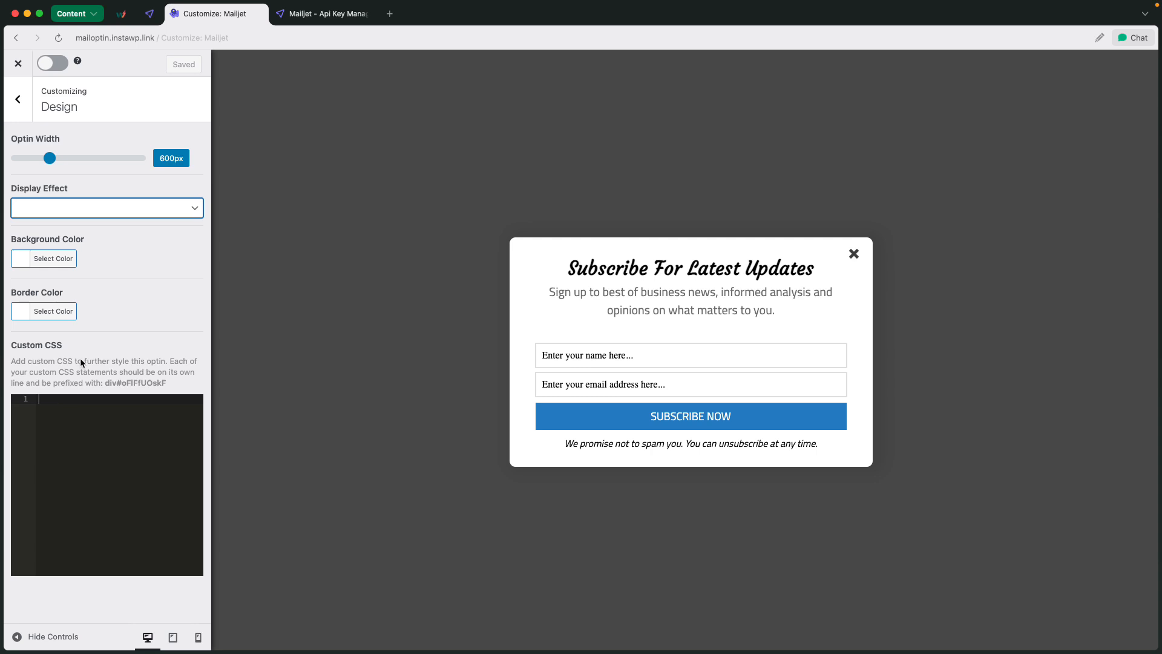
pyautogui.click(668, 277)
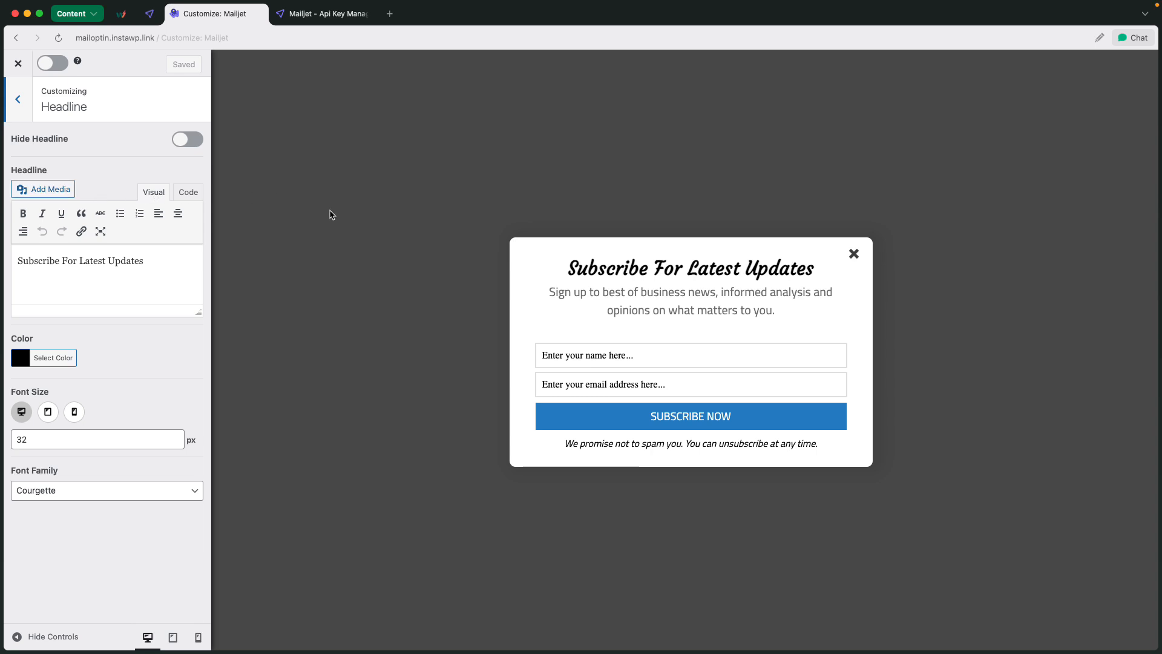
pyautogui.click(645, 302)
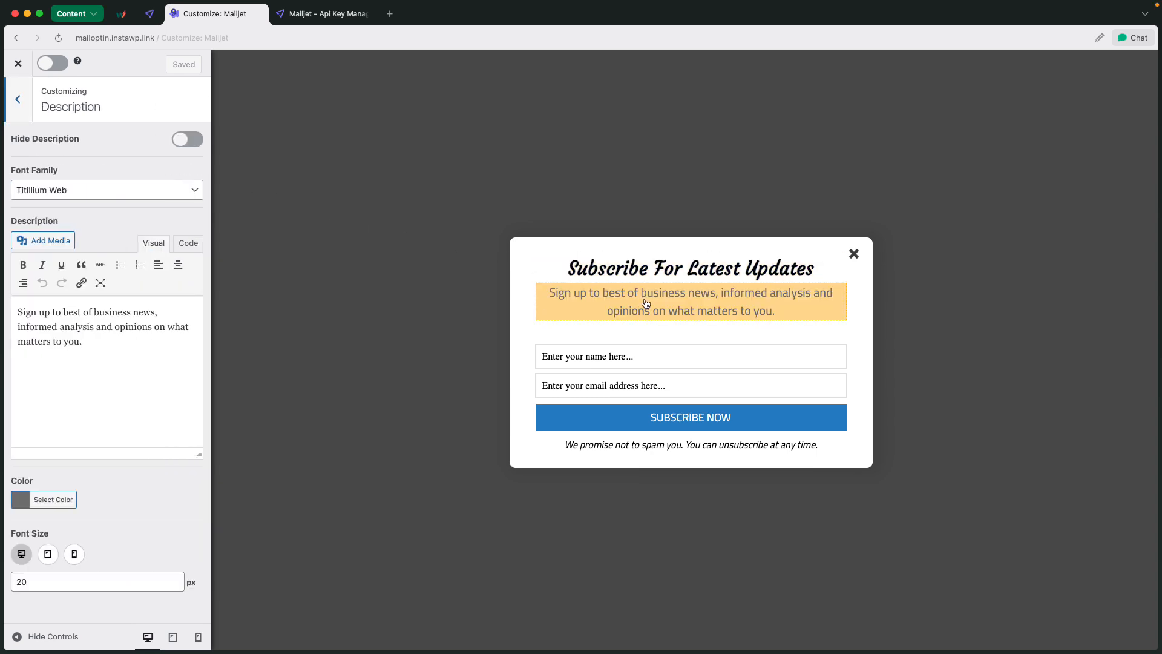
pyautogui.click(660, 352)
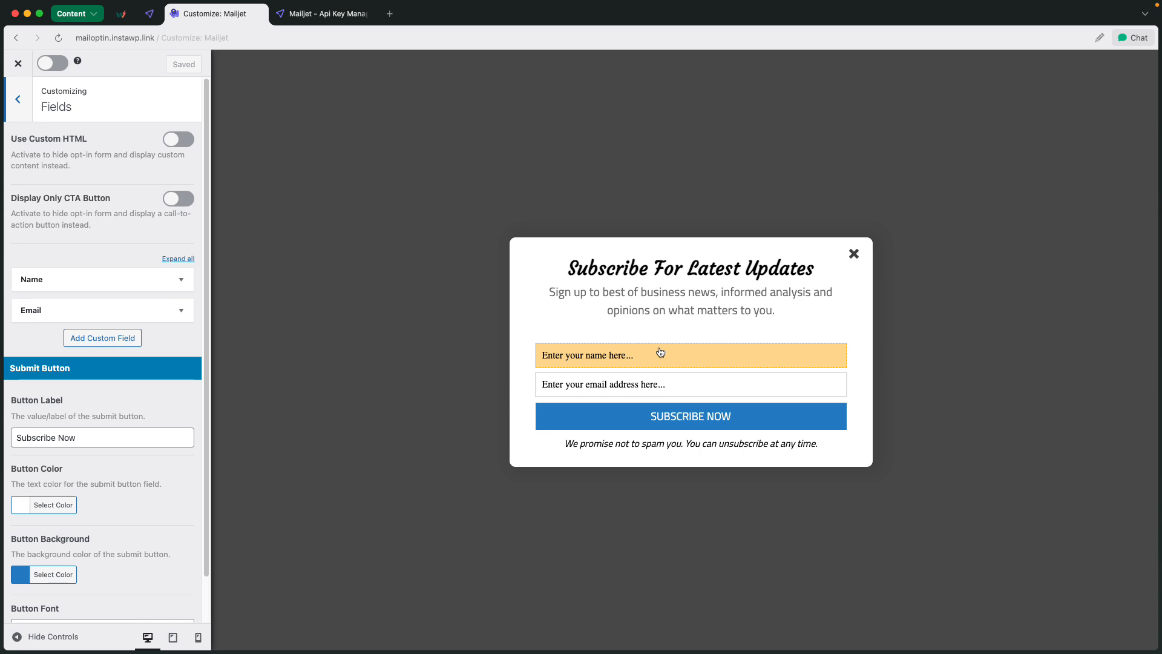
# Try the Use Custom HTML and Display Only CTA Button options on the form, switching each back off.
pyautogui.click(180, 141)
pyautogui.click(181, 143)
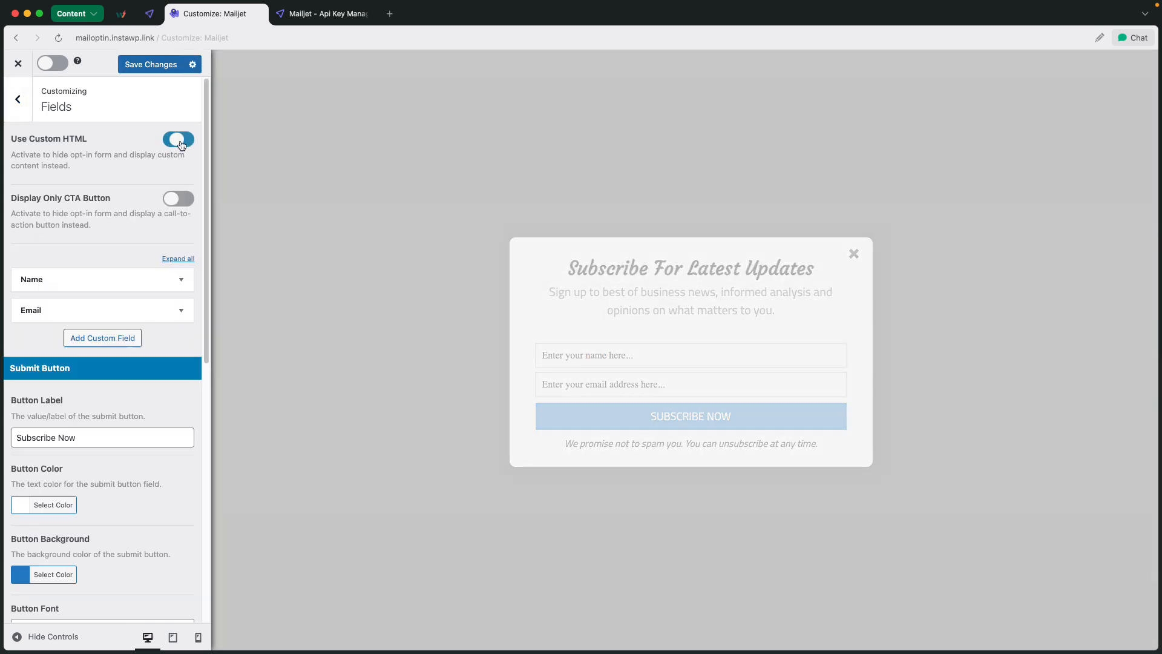
pyautogui.click(177, 200)
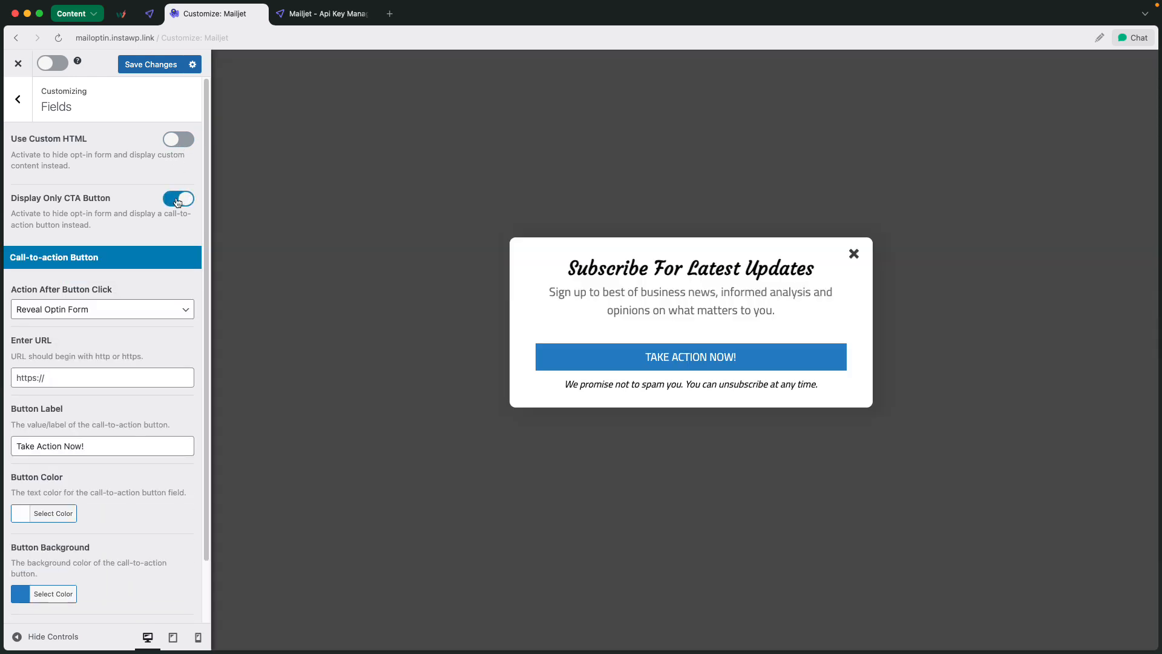
pyautogui.click(177, 200)
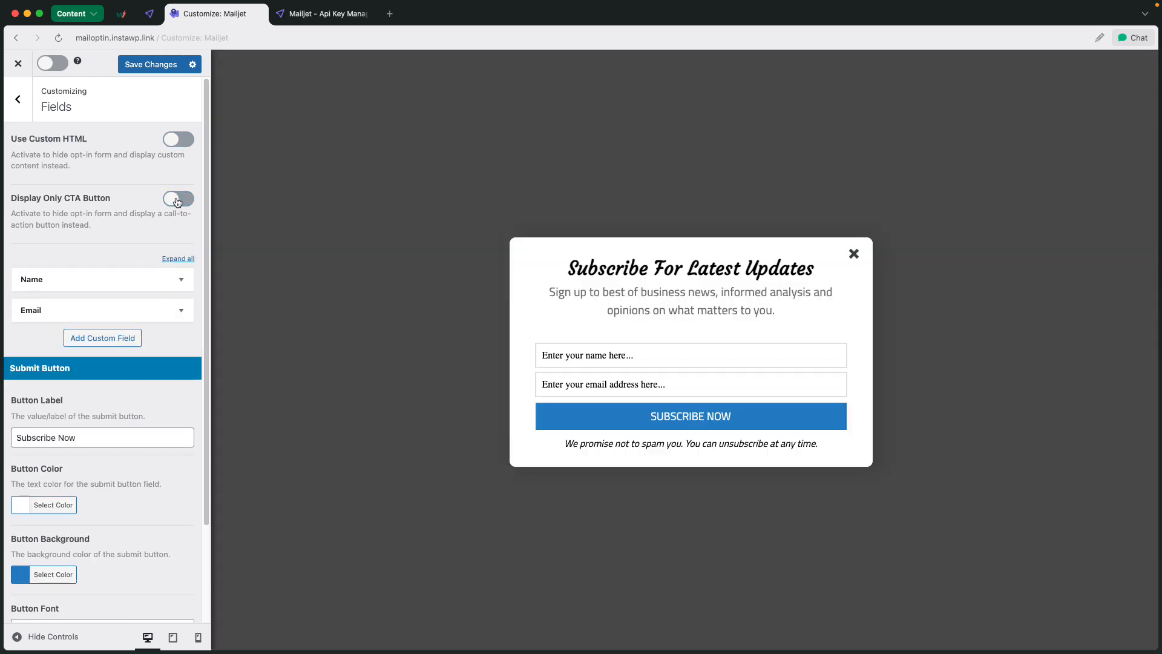
# Examine the individual settings of the form's Name and Email fields.
pyautogui.click(180, 280)
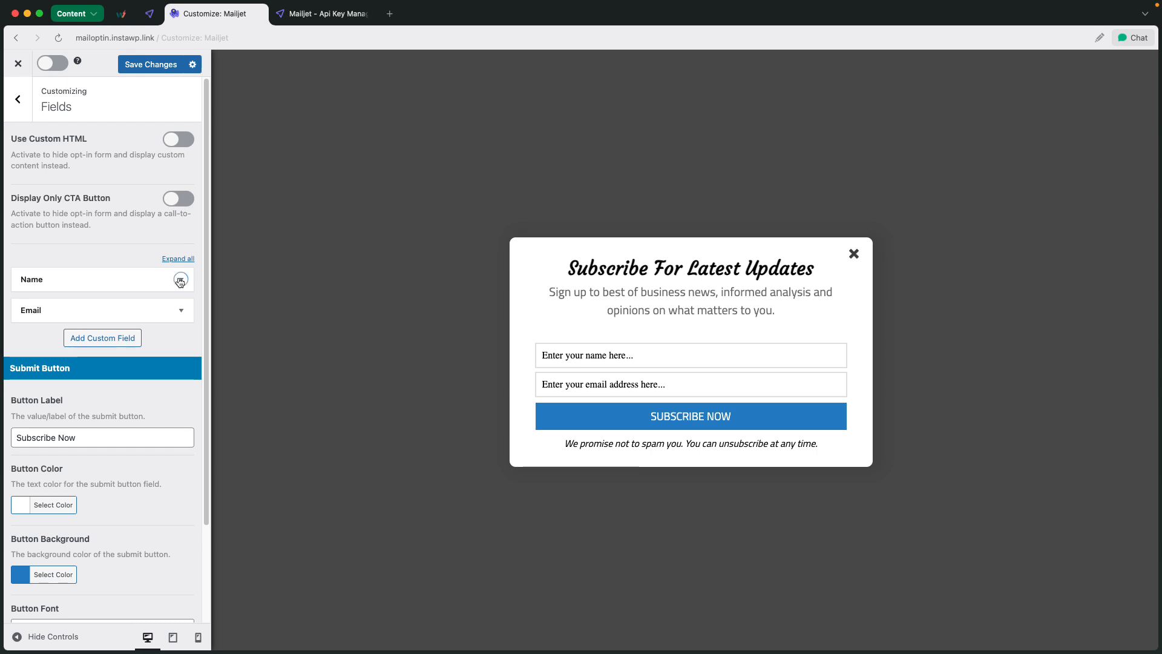
pyautogui.click(180, 280)
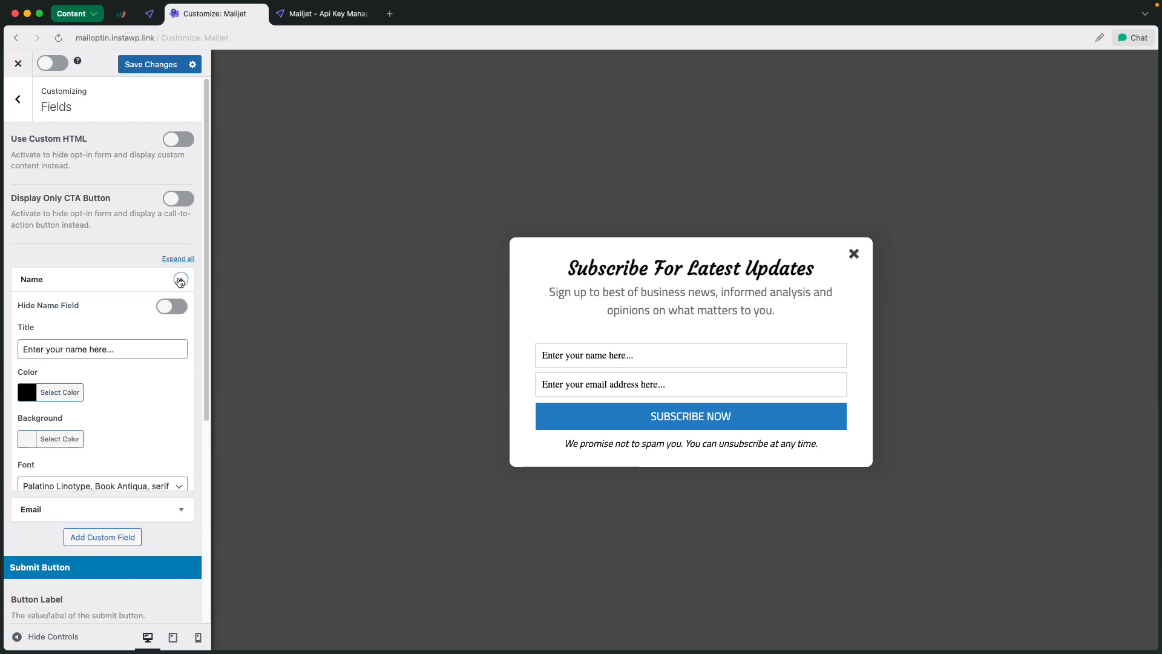
pyautogui.click(183, 310)
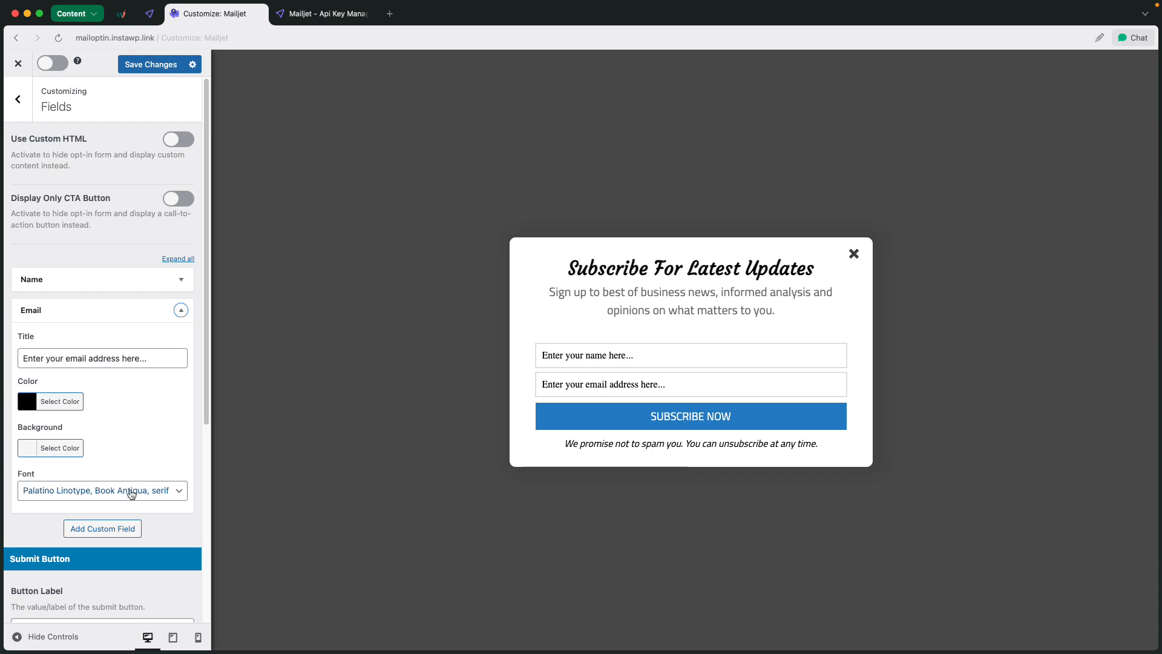
# Try adding a custom field to the form, check its available field types and delete the field.
pyautogui.click(116, 528)
pyautogui.scroll(-5, 117, 518)
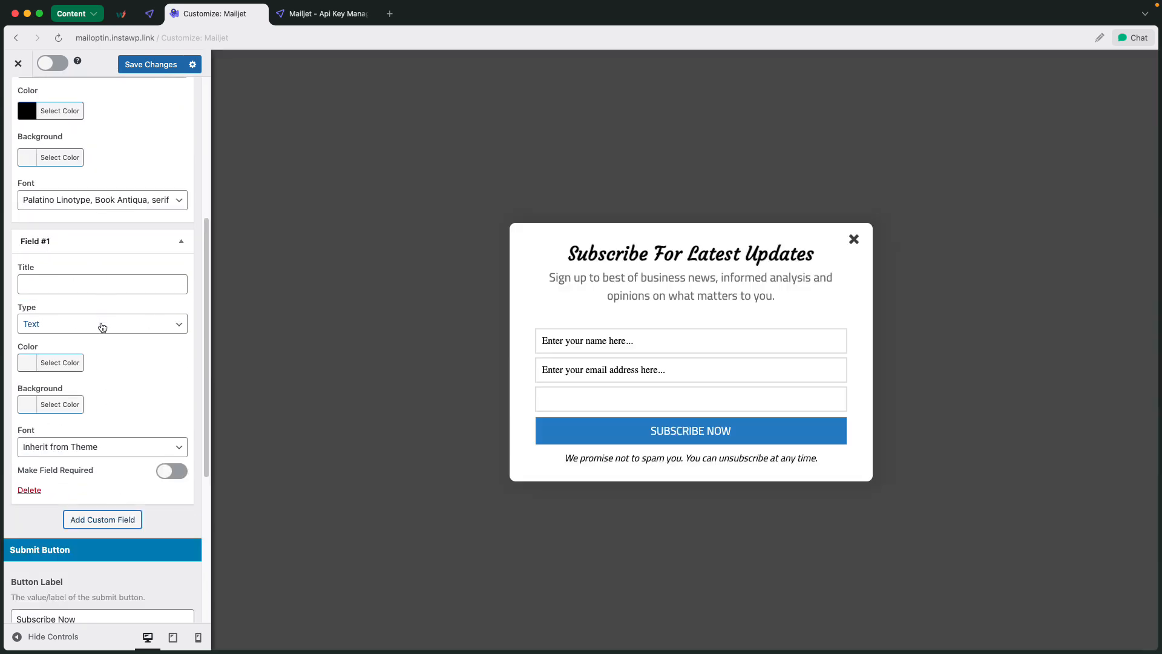
pyautogui.click(103, 325)
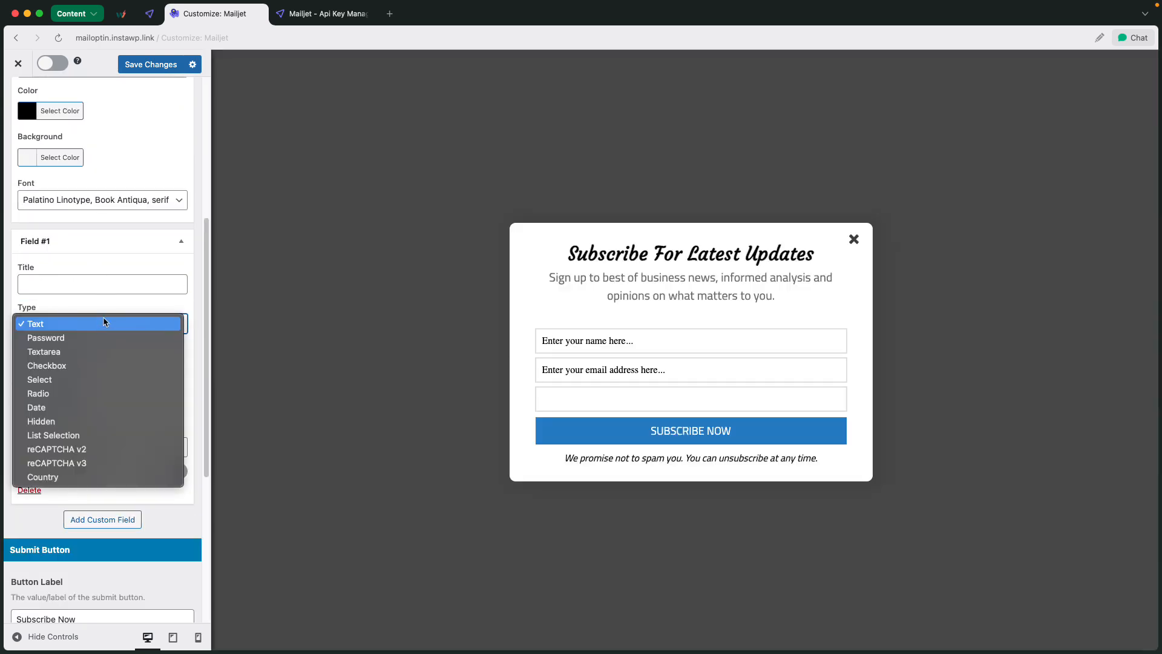
pyautogui.click(110, 305)
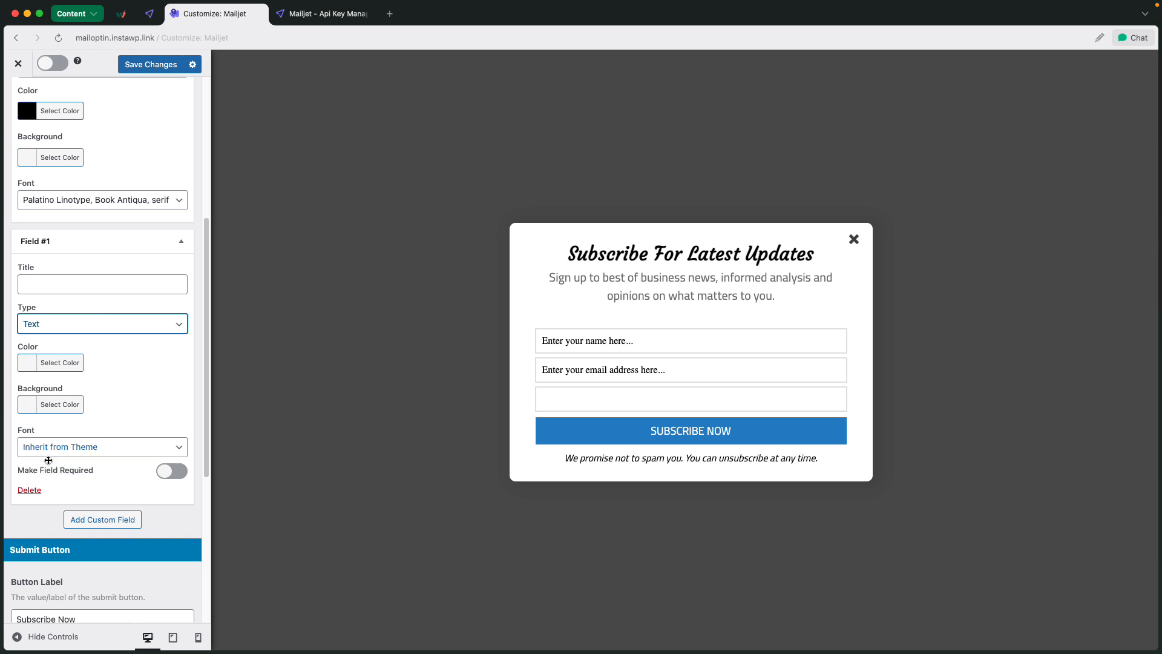
pyautogui.click(30, 489)
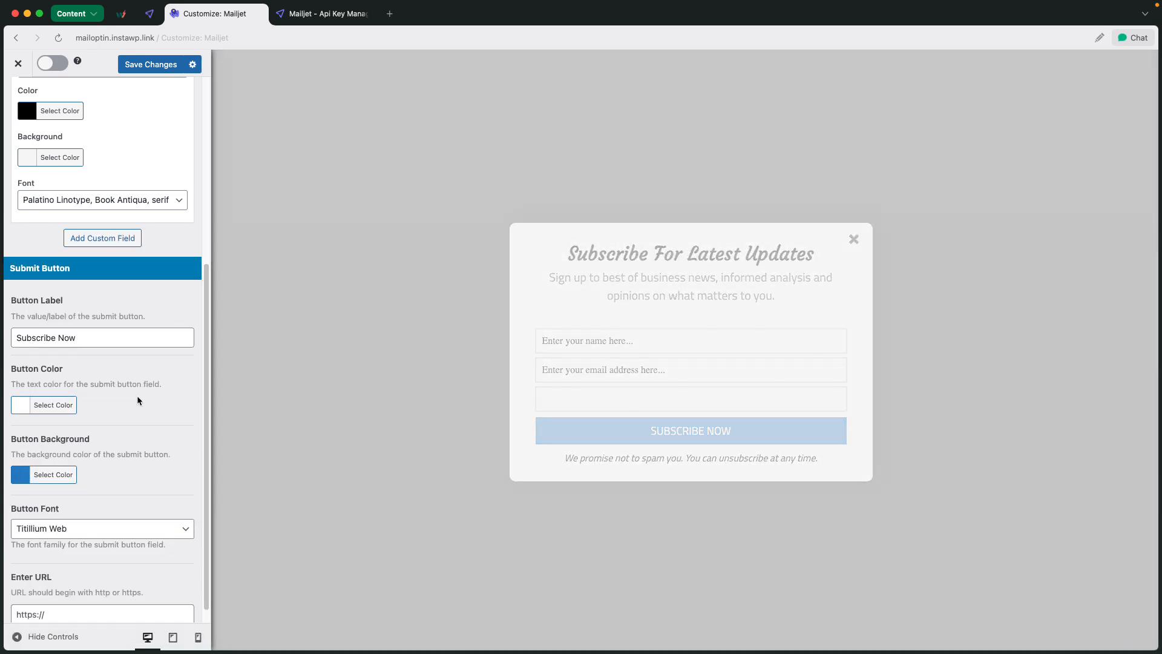
# Change the submit button's label to "Subscribe".
pyautogui.scroll(-1, 142, 336)
pyautogui.click(114, 322)
pyautogui.press('BackSpace')
pyautogui.press('BackSpace')
pyautogui.press('BackSpace')
pyautogui.press('BackSpace')
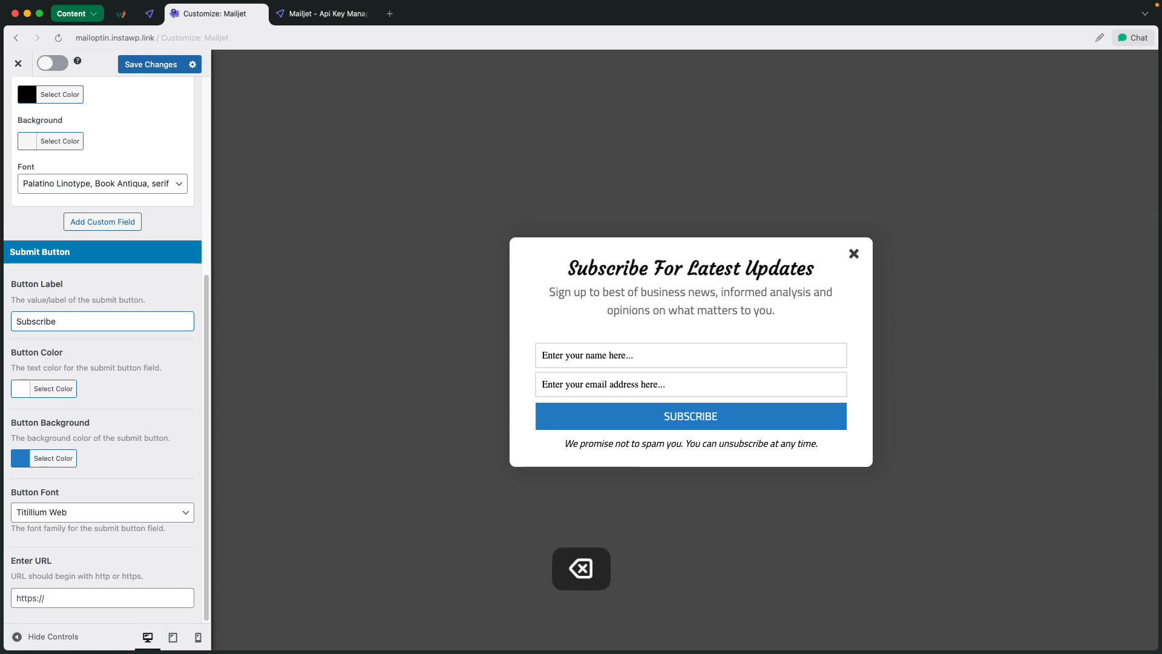
# Change the submit button's background color to the red preset swatch.
pyautogui.click(46, 458)
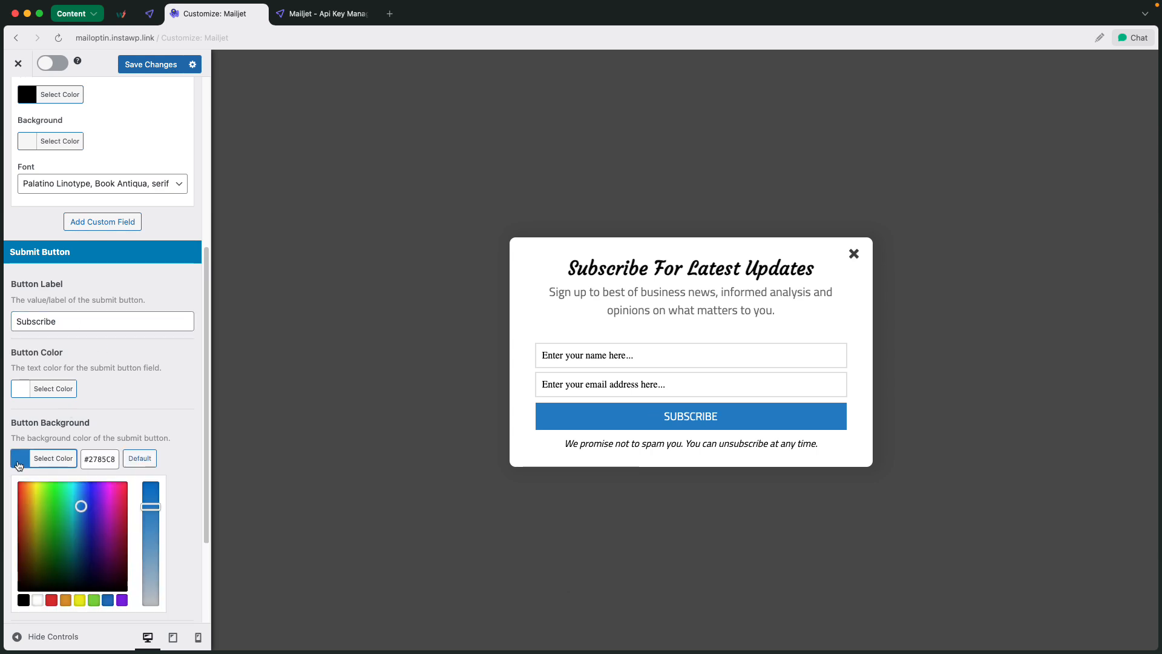
pyautogui.click(51, 599)
pyautogui.click(159, 408)
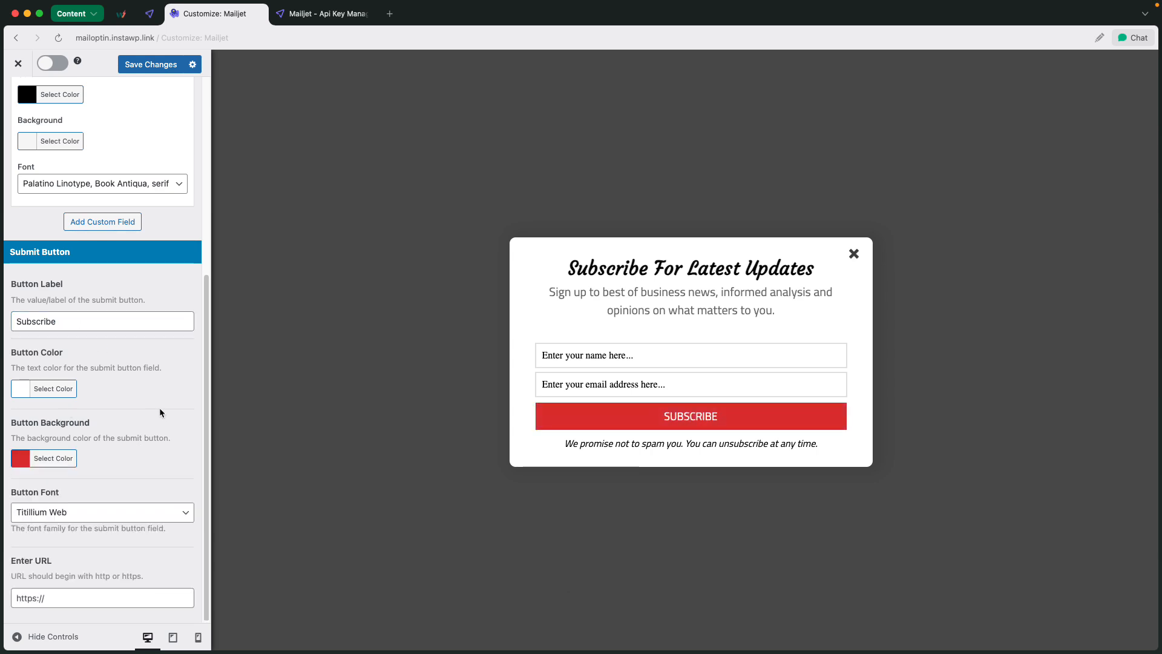
# Review the campaign's Configuration settings, including the available sound effects.
pyautogui.scroll(5, 160, 398)
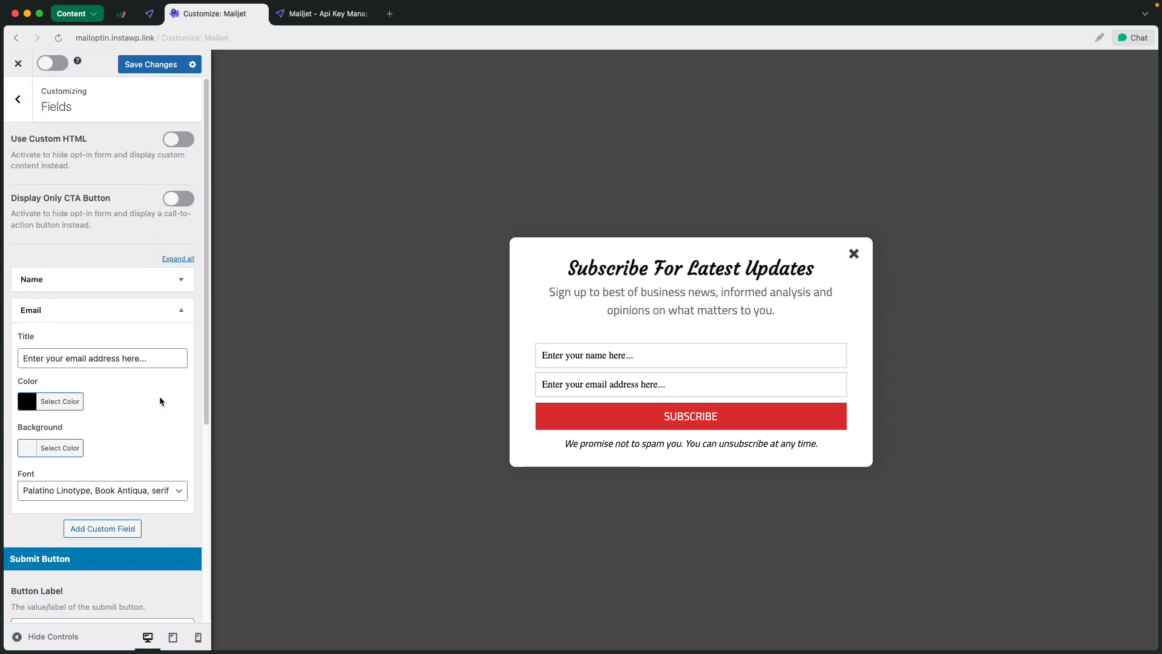
pyautogui.click(18, 99)
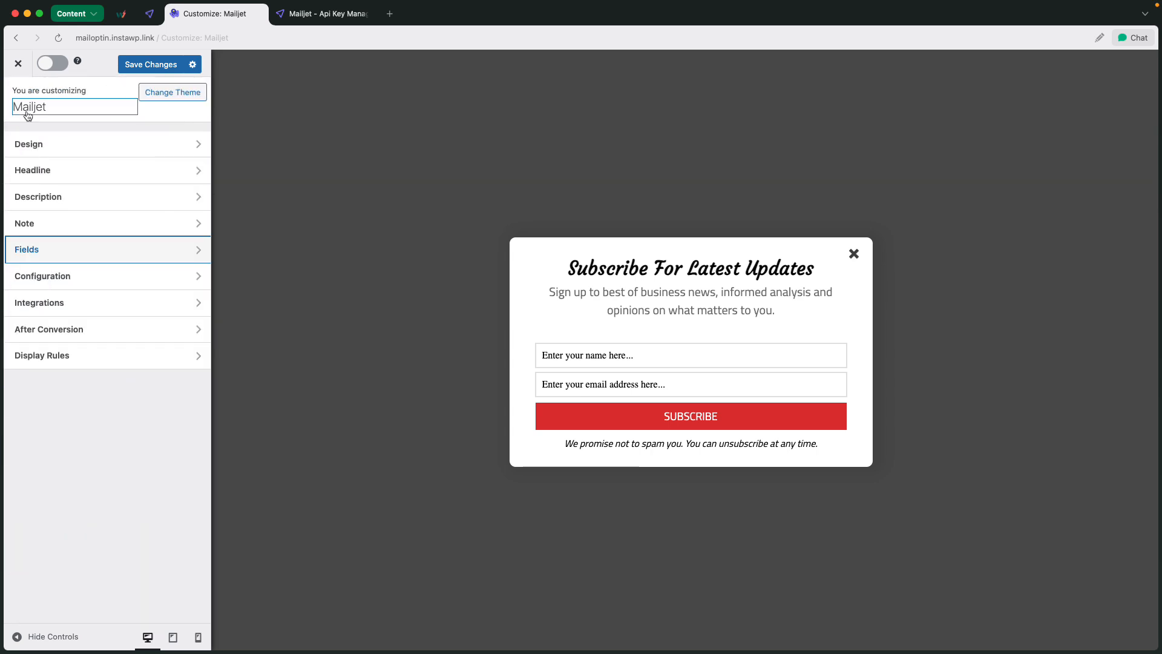
pyautogui.click(112, 276)
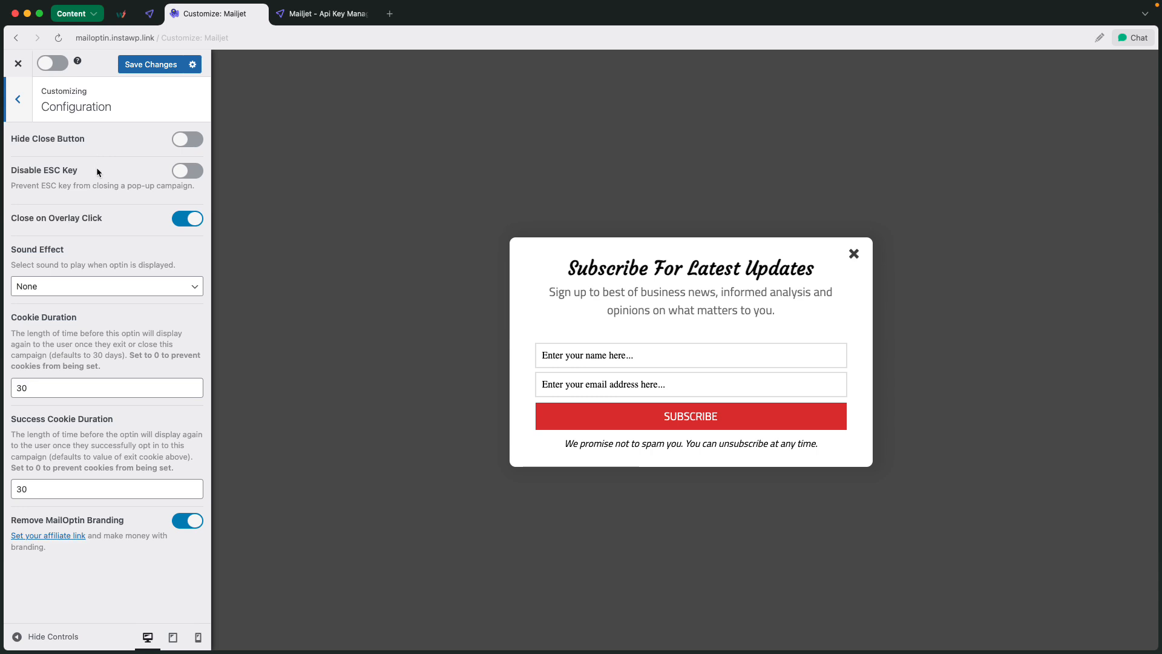
pyautogui.click(111, 289)
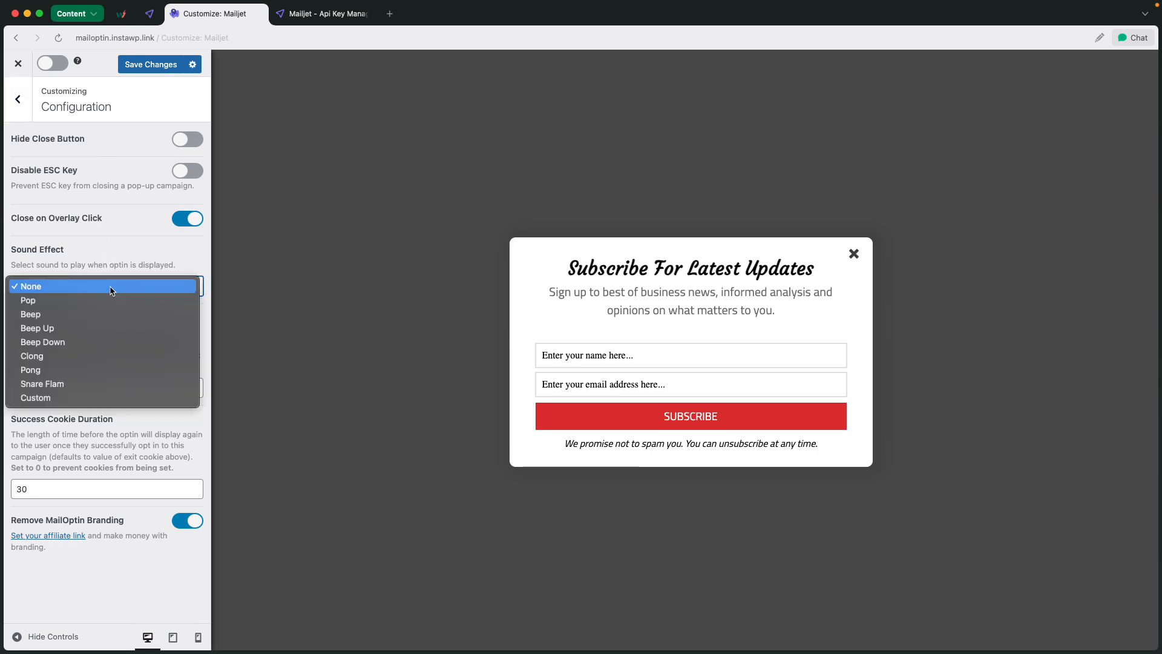
pyautogui.click(120, 259)
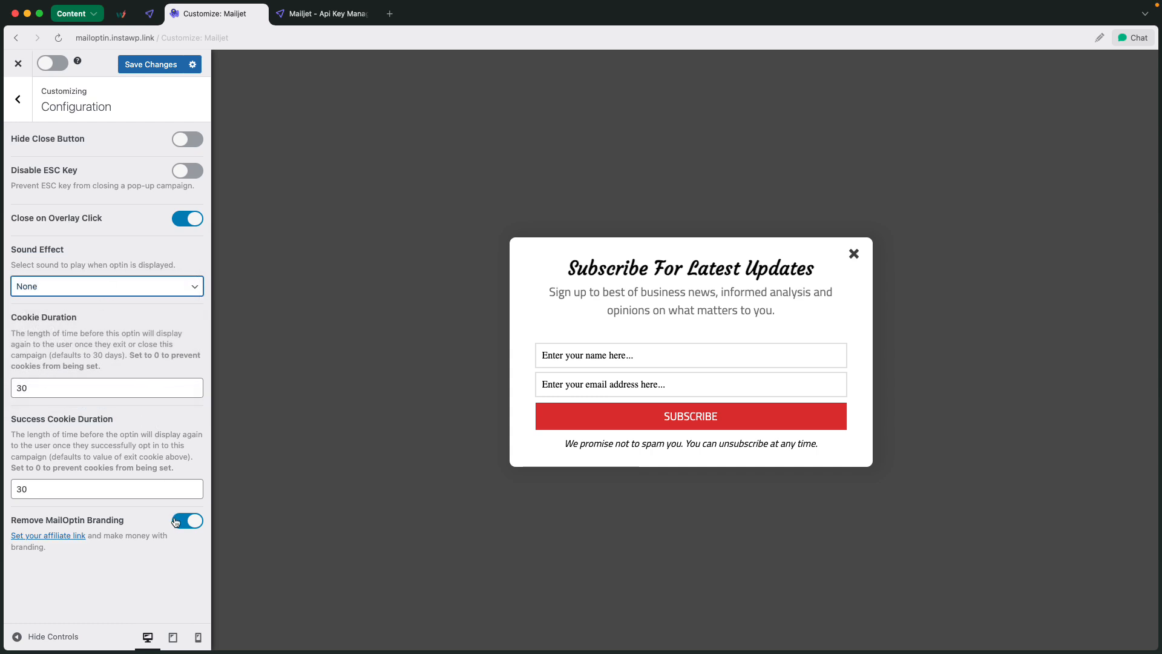
# Set the campaign's integration to Mailjet and choose Subscriber as its email list.
pyautogui.click(18, 99)
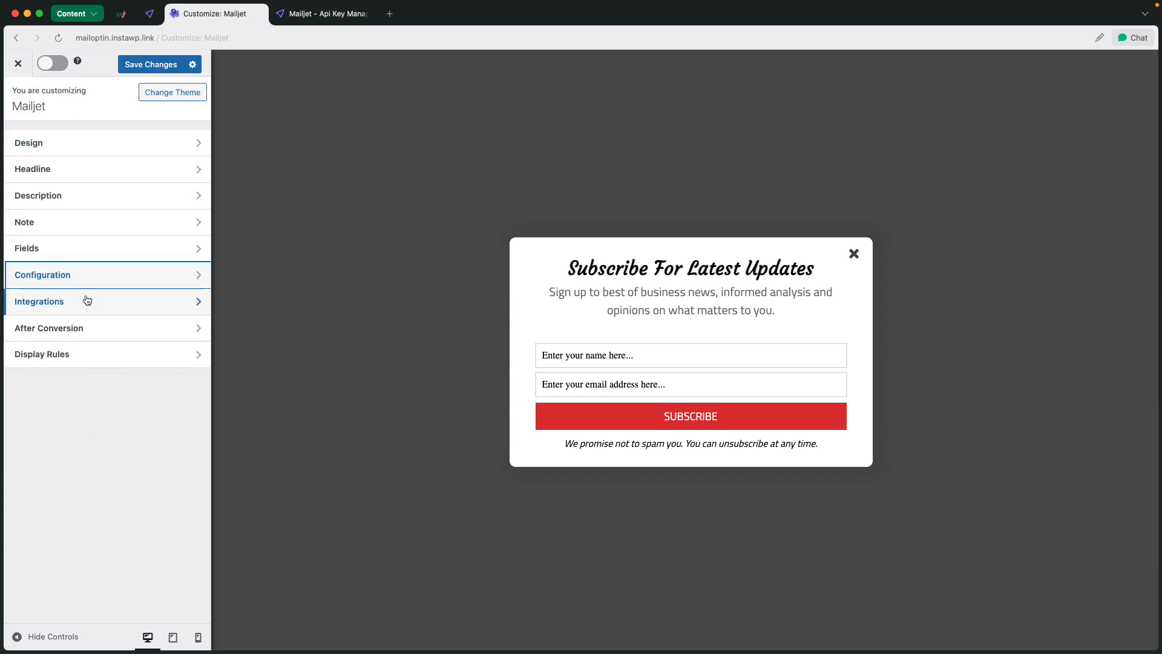
pyautogui.click(87, 300)
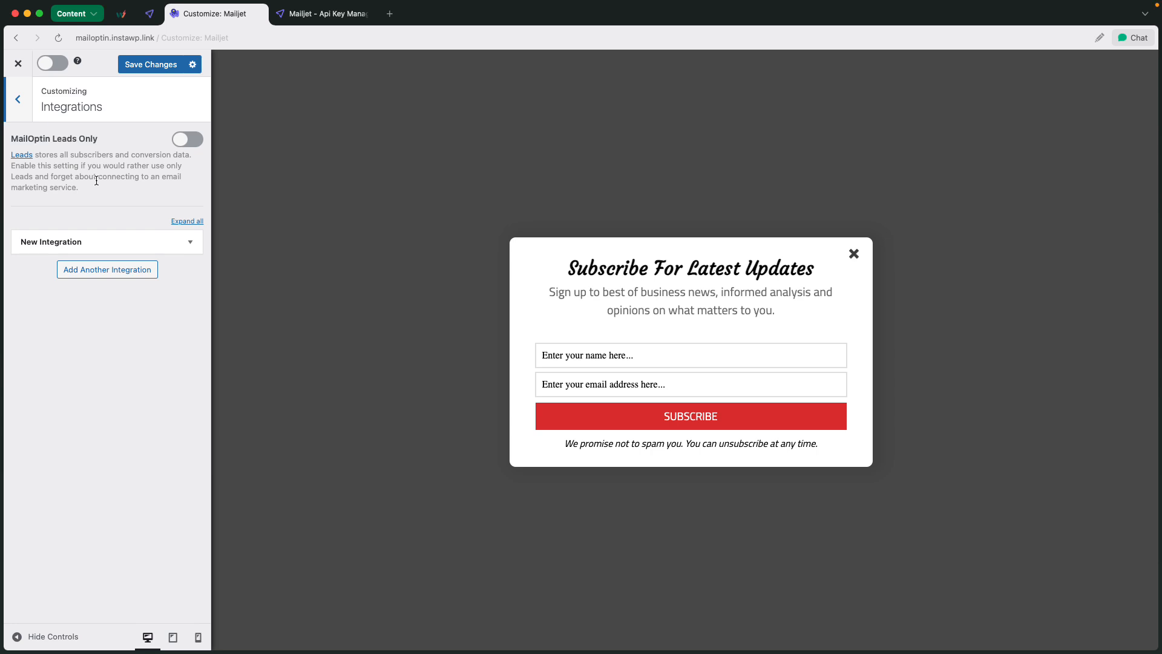
pyautogui.click(189, 242)
pyautogui.click(181, 291)
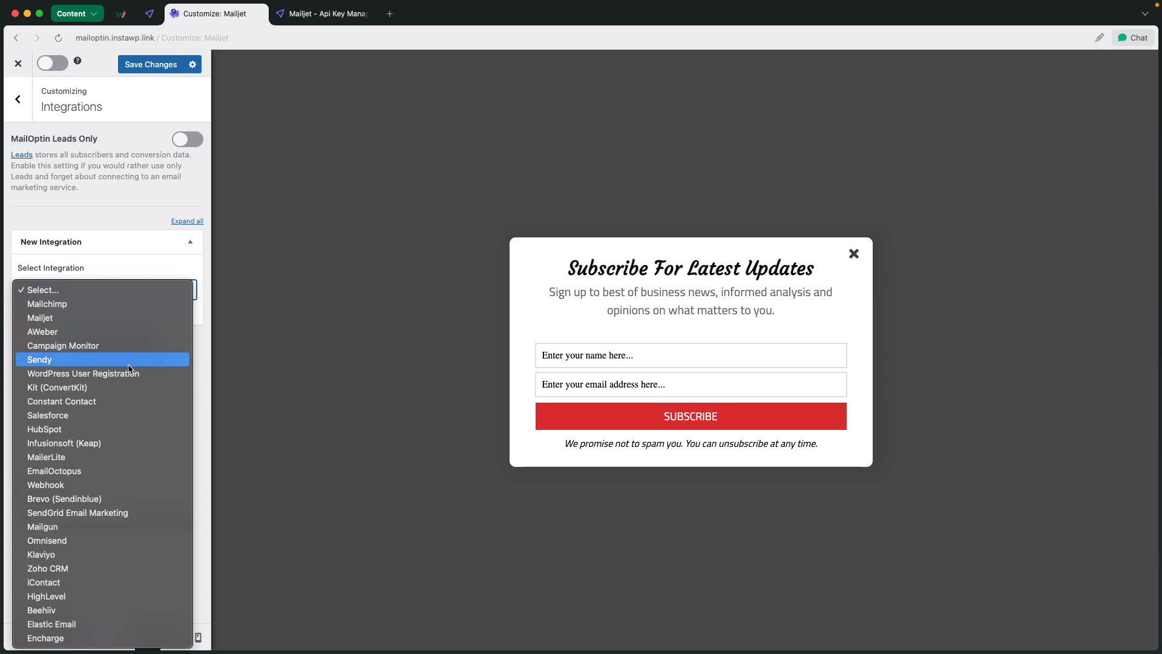
pyautogui.click(133, 318)
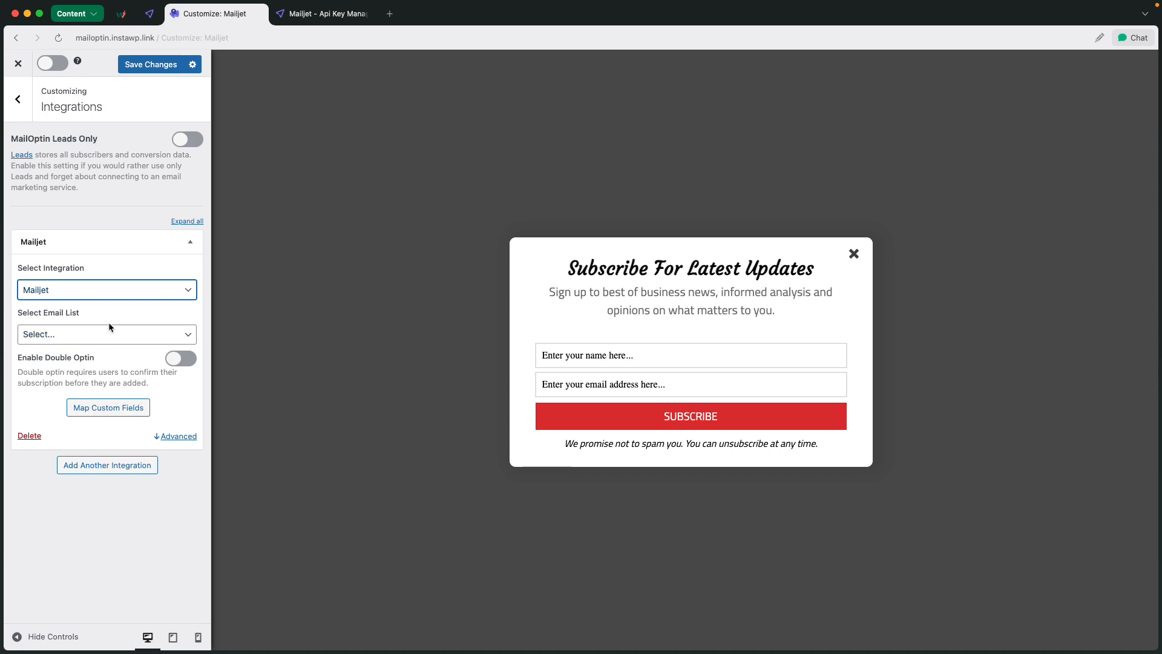
pyautogui.click(134, 335)
pyautogui.click(117, 362)
# Review the campaign's After Conversion settings and the available success actions.
pyautogui.click(16, 115)
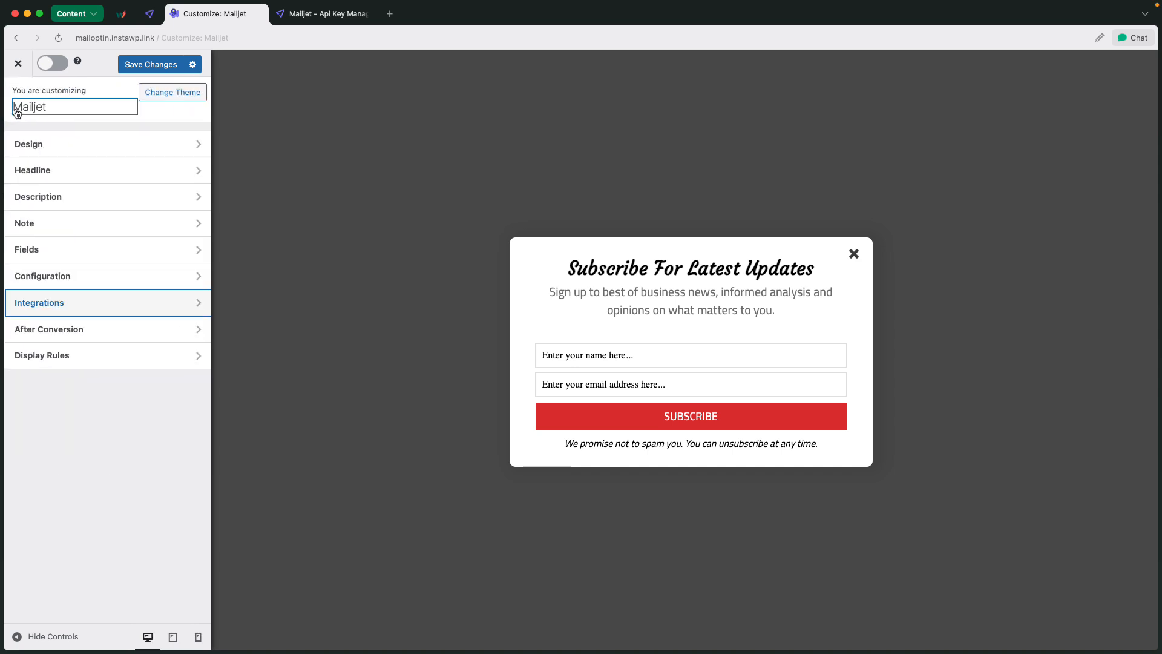
pyautogui.click(98, 327)
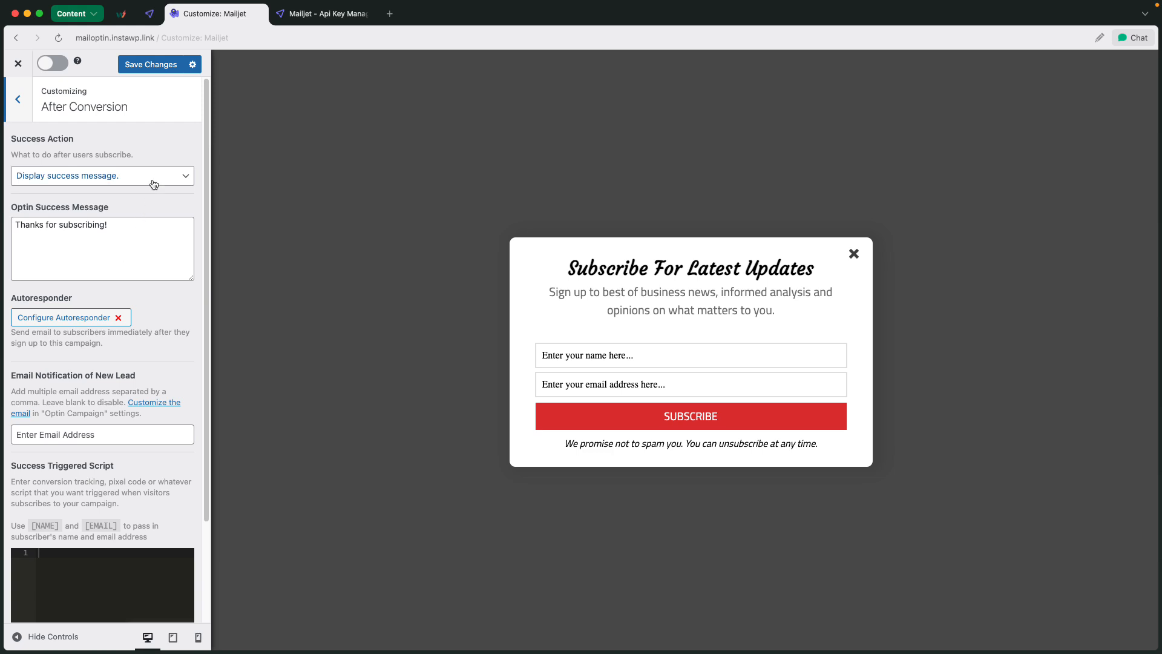
pyautogui.click(155, 177)
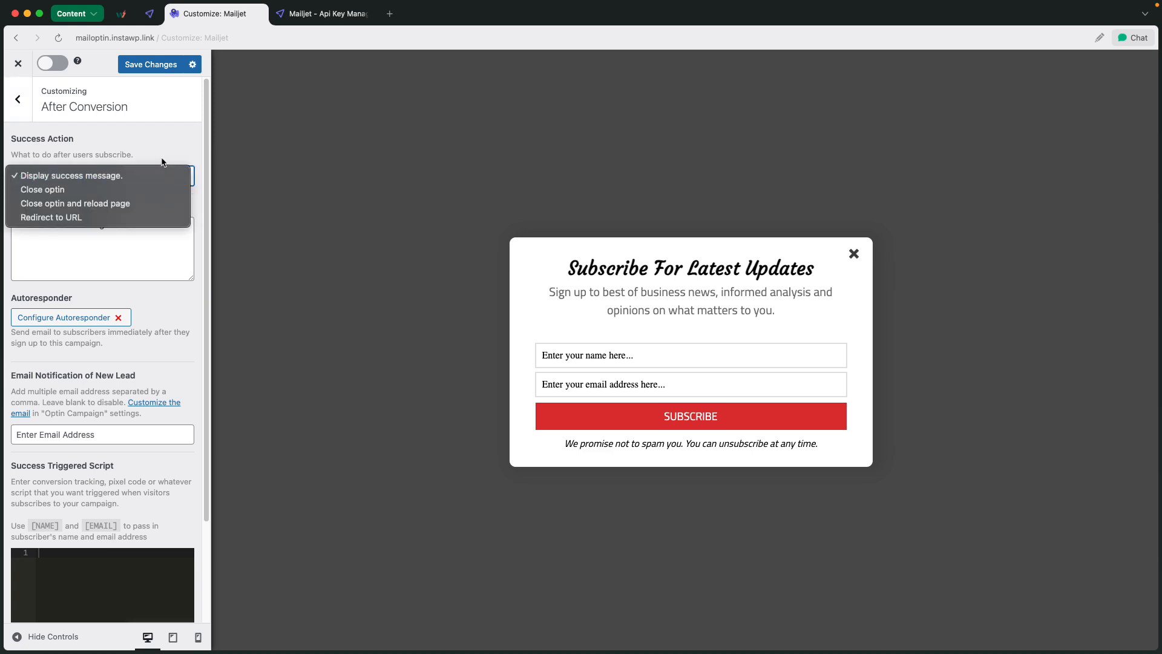
pyautogui.click(162, 164)
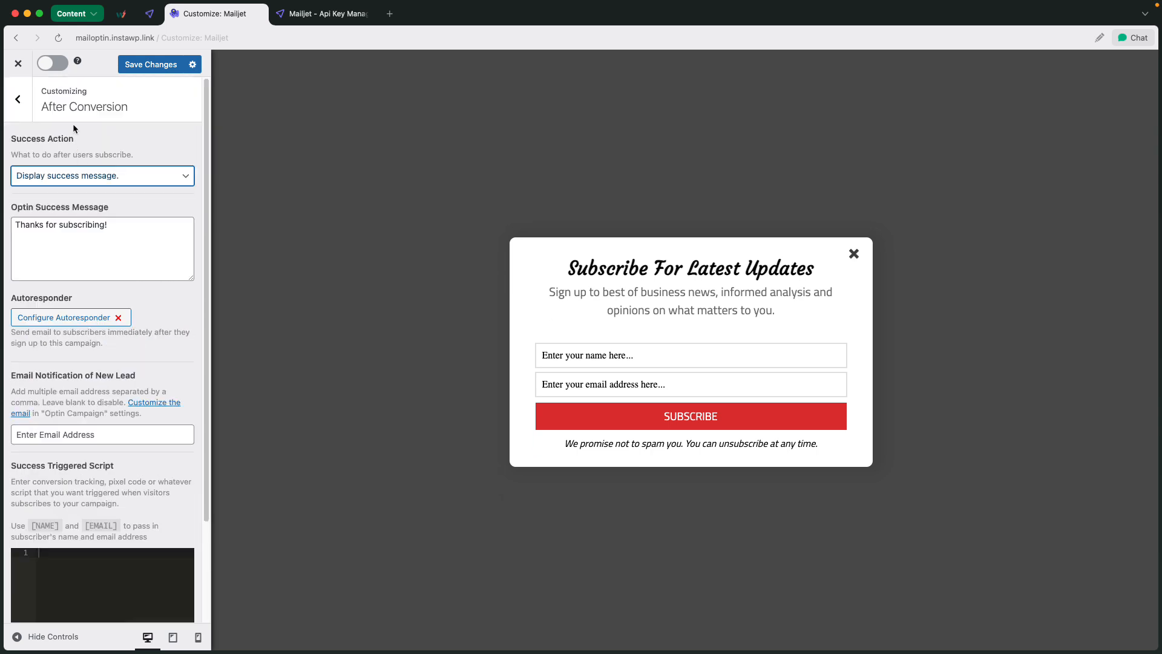
# Activate the display rule that shows the optin after at least 5% of scrolling down.
pyautogui.click(18, 100)
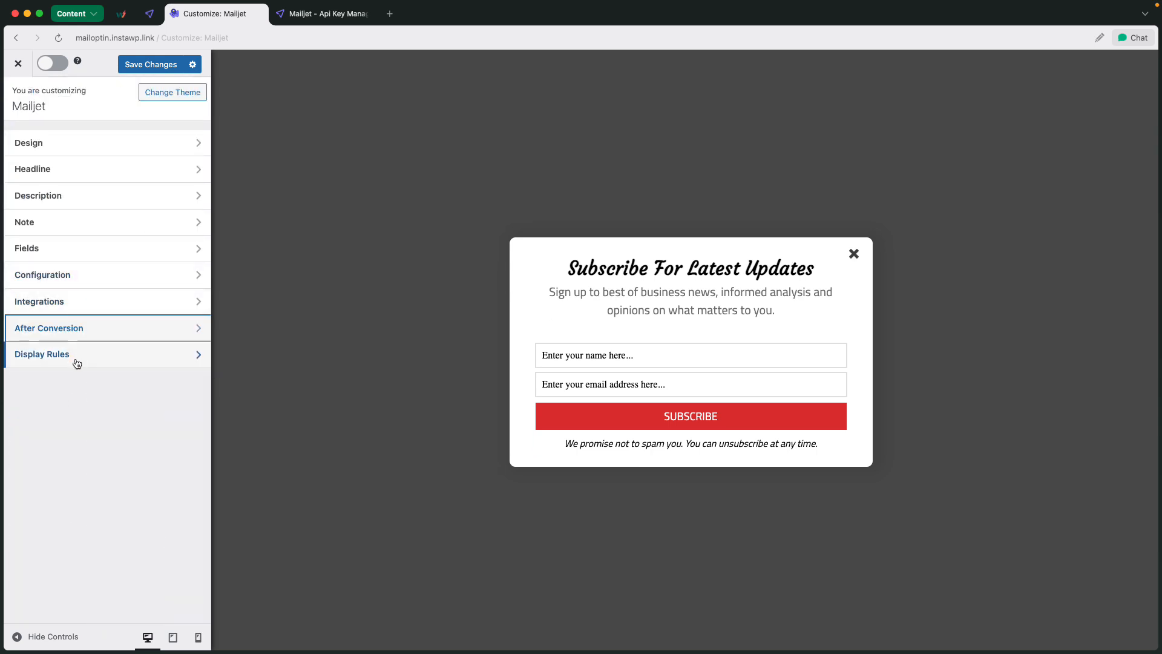
pyautogui.click(78, 361)
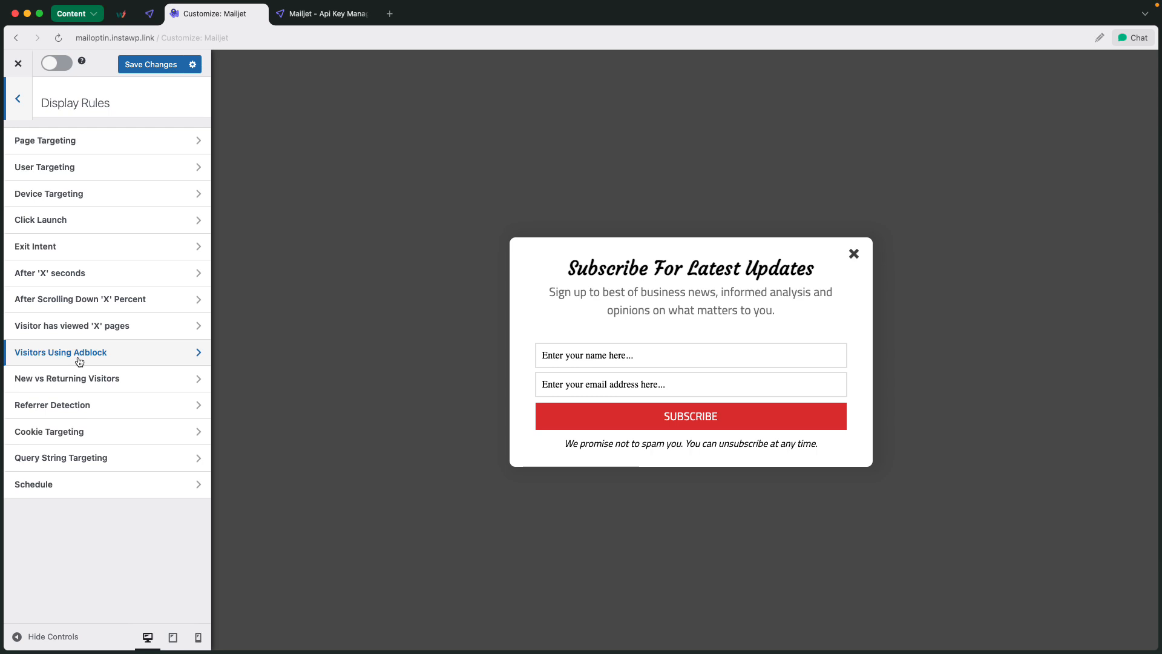
pyautogui.click(100, 301)
pyautogui.moveTo(17, 217); pyautogui.dragTo(22, 220)
pyautogui.click(176, 142)
# Save the optin campaign's changes, activate the campaign and close the customizer.
pyautogui.click(163, 65)
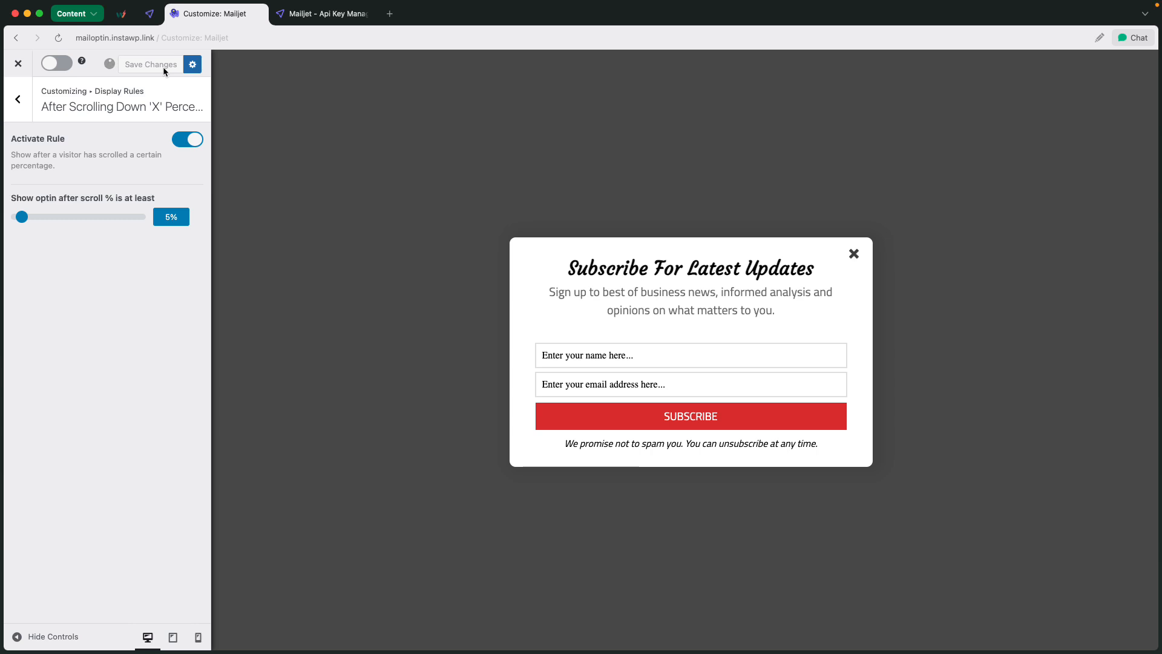
pyautogui.click(45, 66)
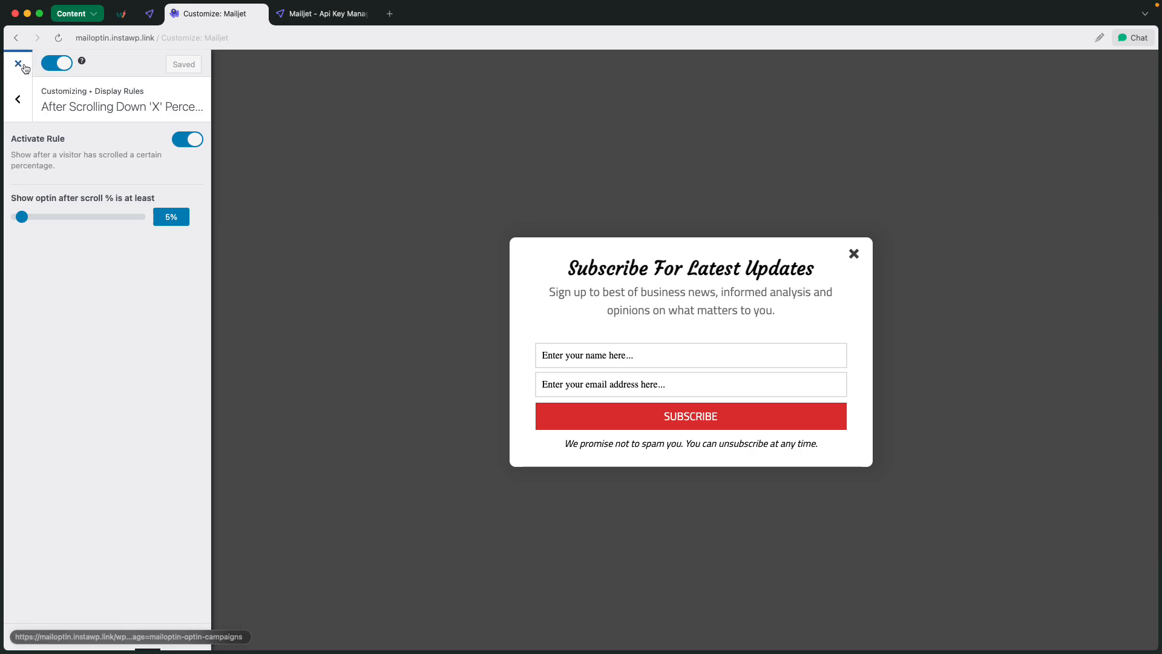
pyautogui.click(25, 69)
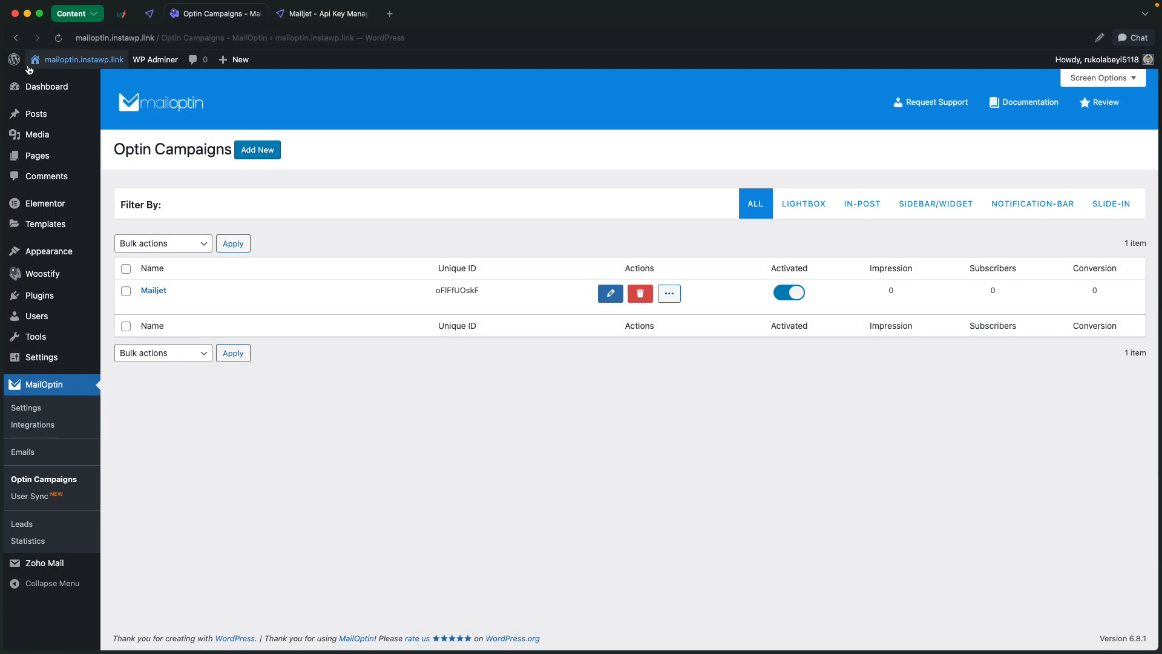
# Visit the site in a new tab, trigger the popup by scrolling and subscribe with a test name and email address.
pyautogui.rightClick(56, 79)
pyautogui.click(76, 85)
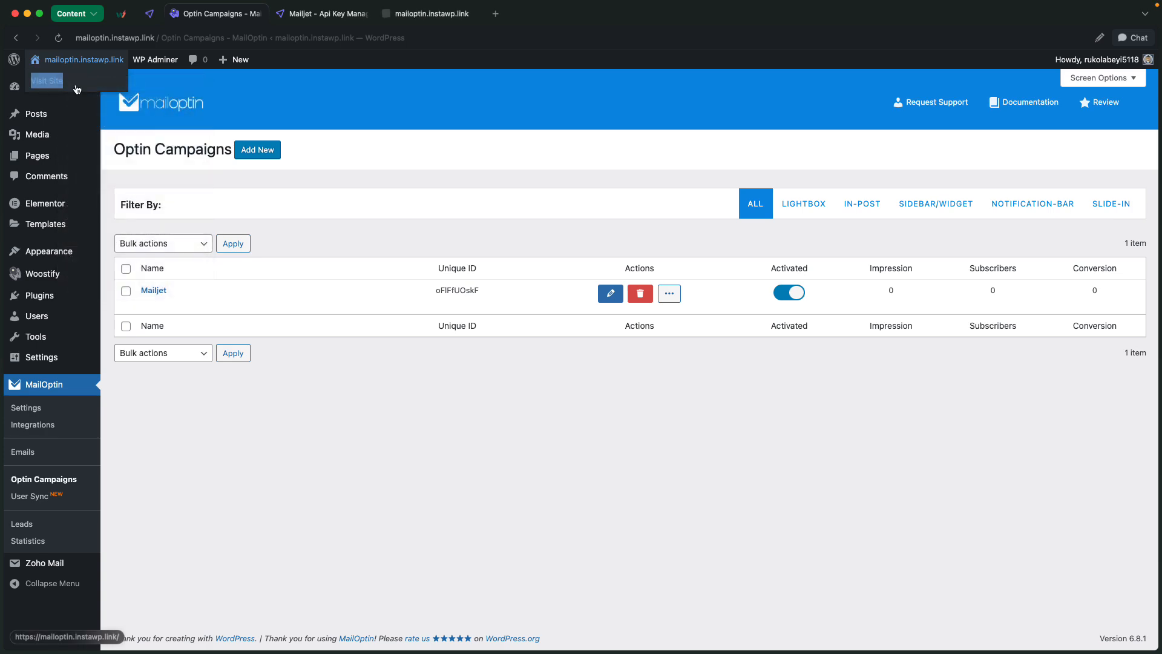
pyautogui.click(427, 13)
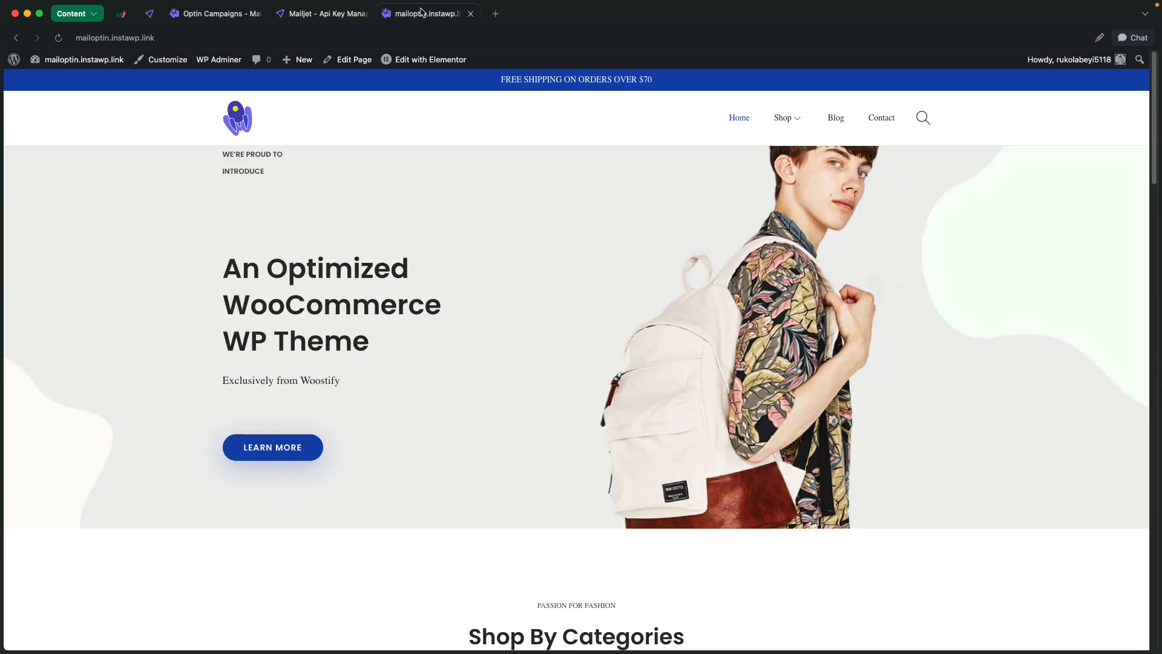
pyautogui.scroll(-1, 540, 180)
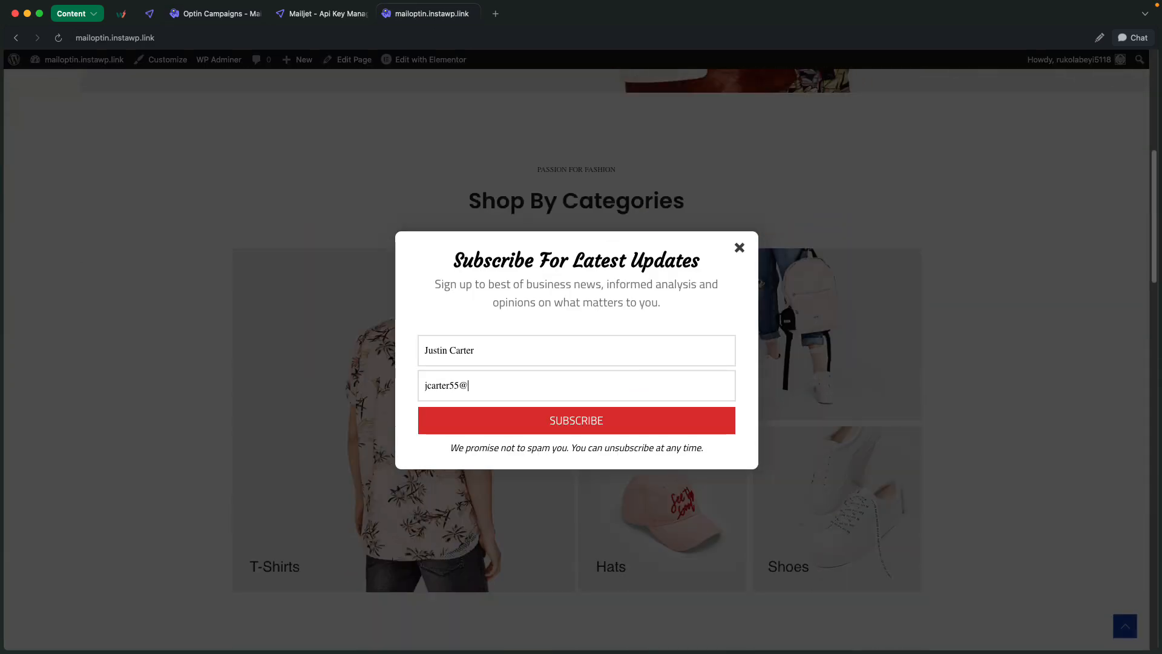
pyautogui.write('example.com')
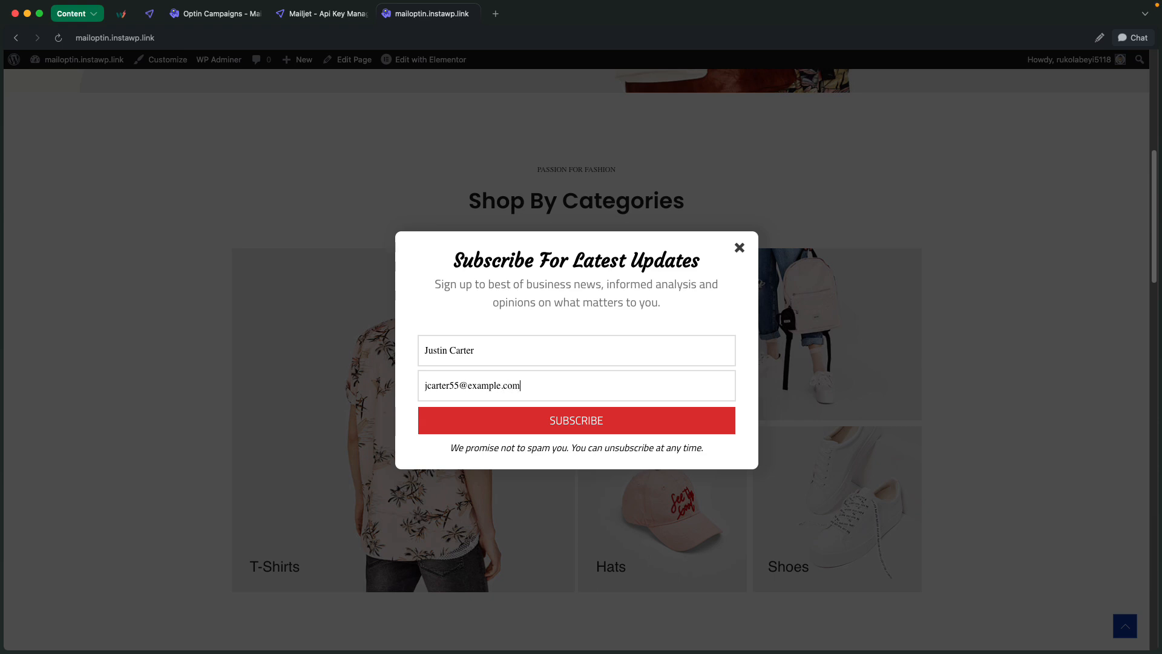
pyautogui.click(558, 428)
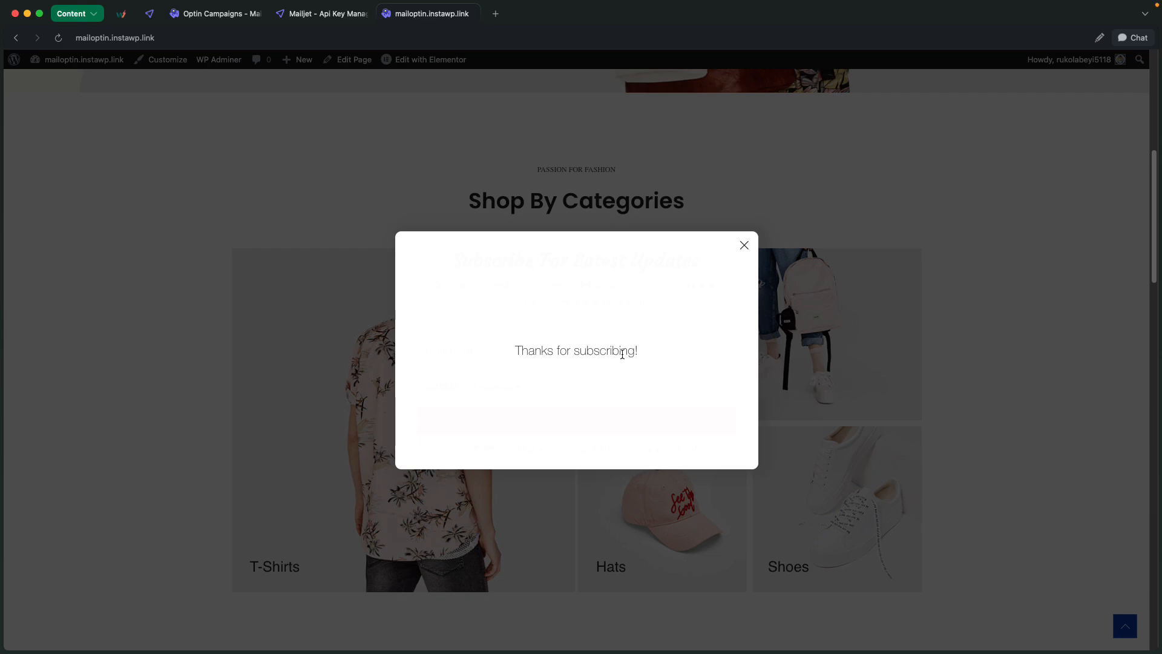
# Switch to Mailjet, check the contacts in the Subscriber list, and close the site and Mailjet tabs.
pyautogui.hotkey('ctrl', 'shift', 'Tab')
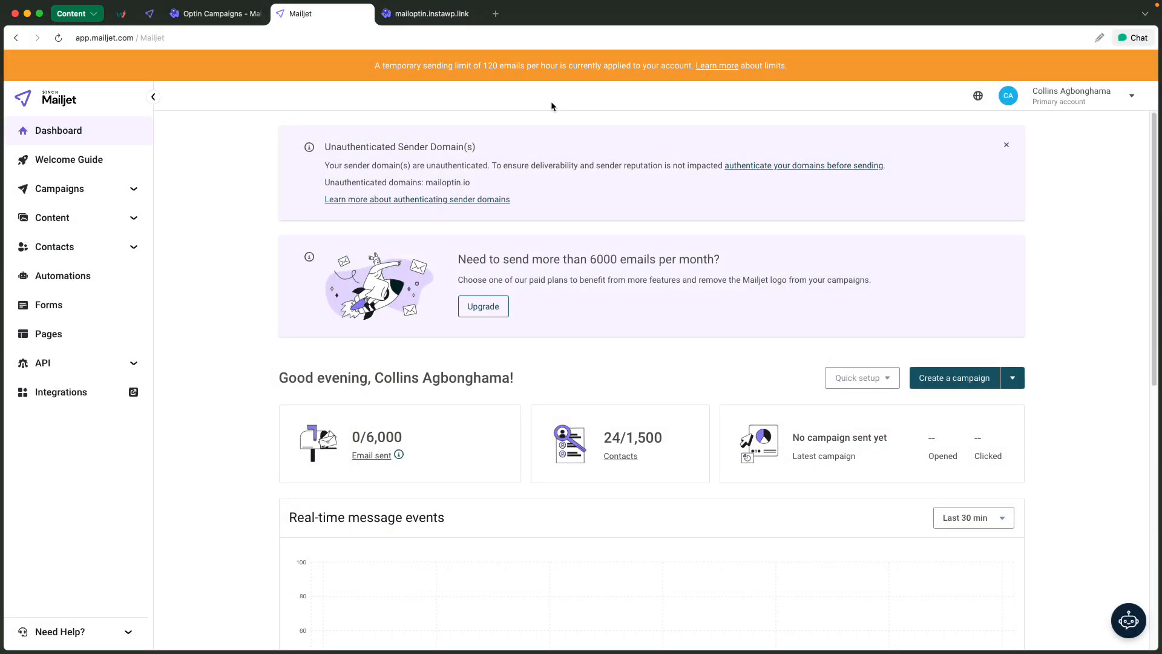
pyautogui.click(135, 248)
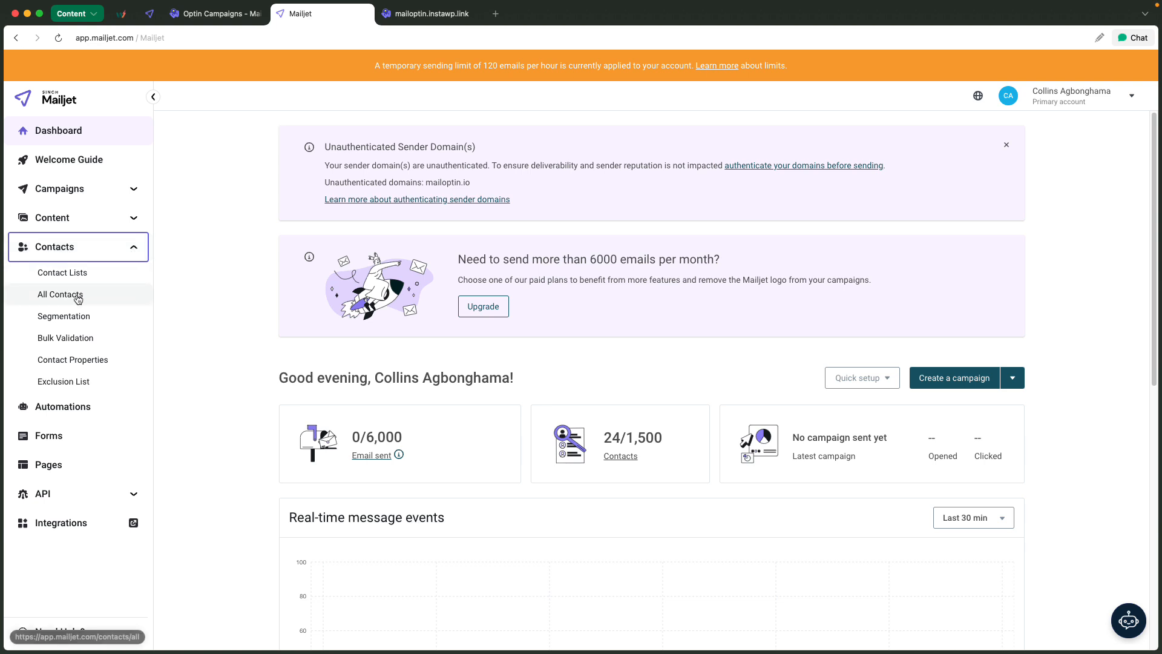
pyautogui.click(73, 273)
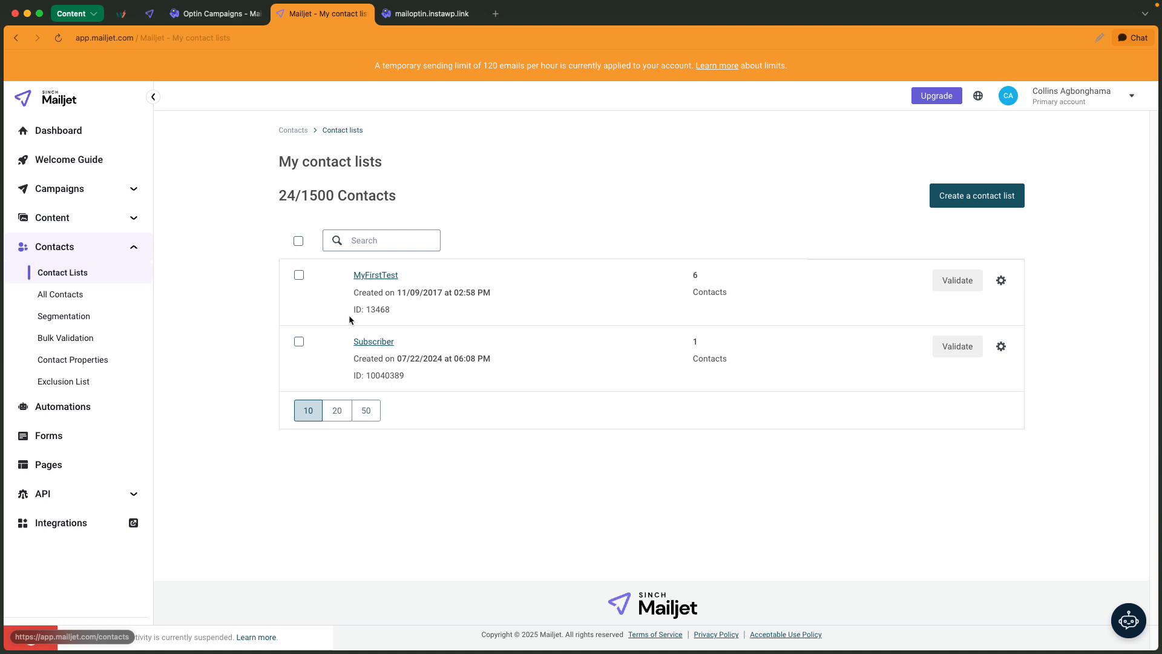
pyautogui.click(371, 343)
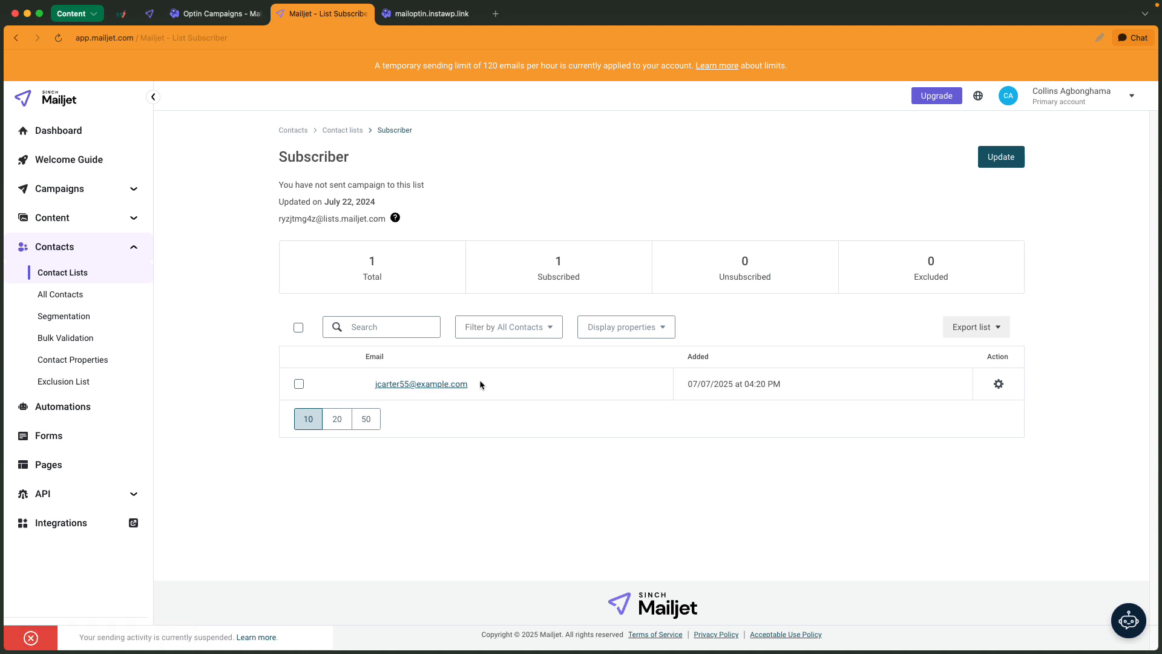
pyautogui.click(471, 14)
pyautogui.click(364, 13)
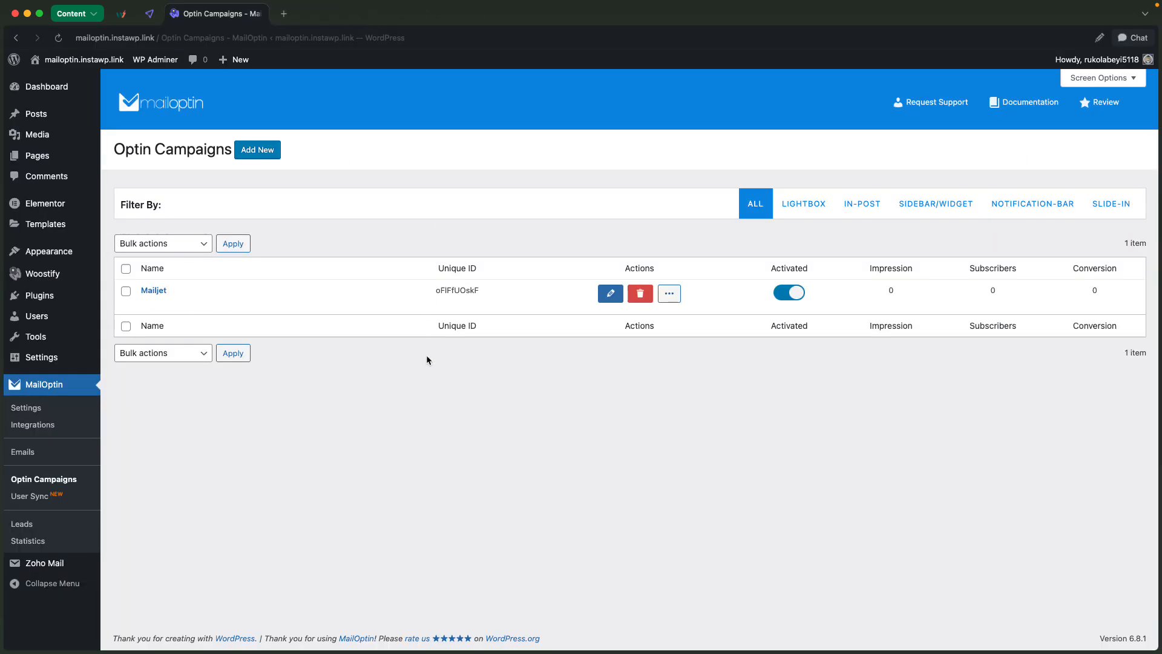
# Start a new MailOptin email automation and title it "Mailjet Emails".
pyautogui.click(27, 449)
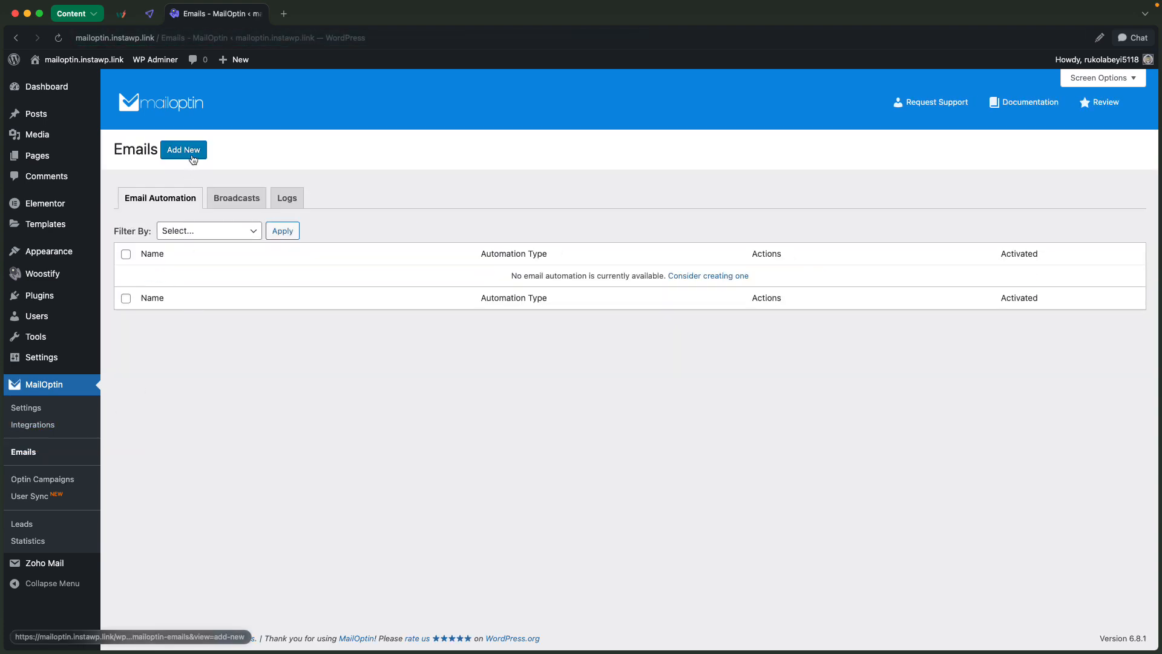
pyautogui.click(194, 158)
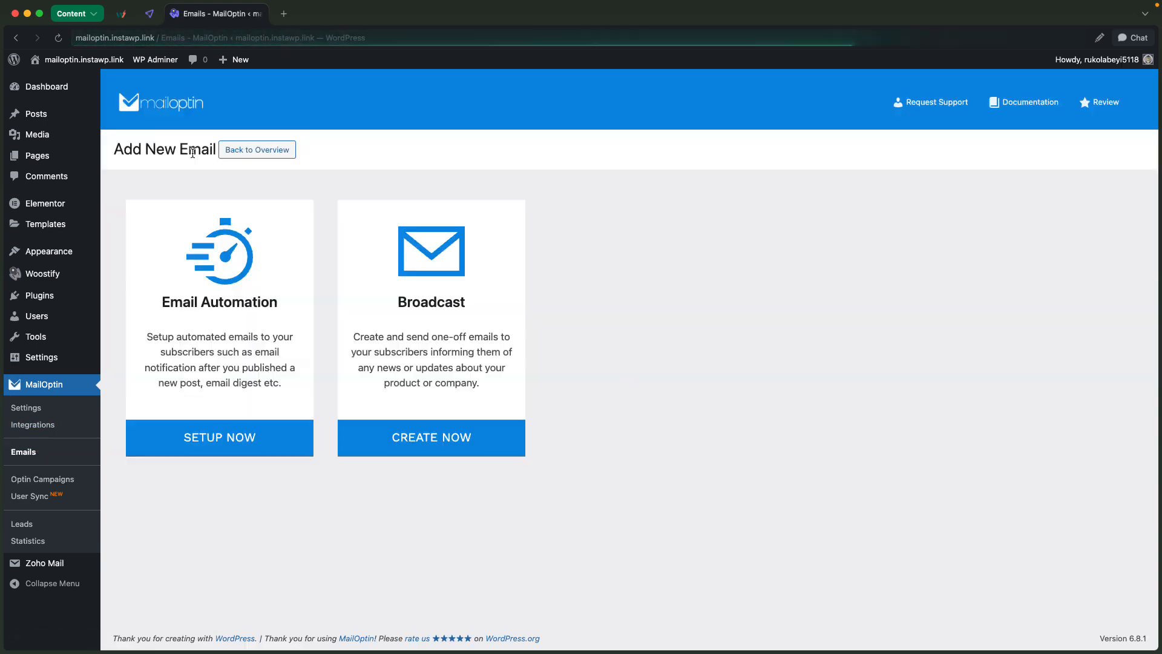
pyautogui.click(253, 278)
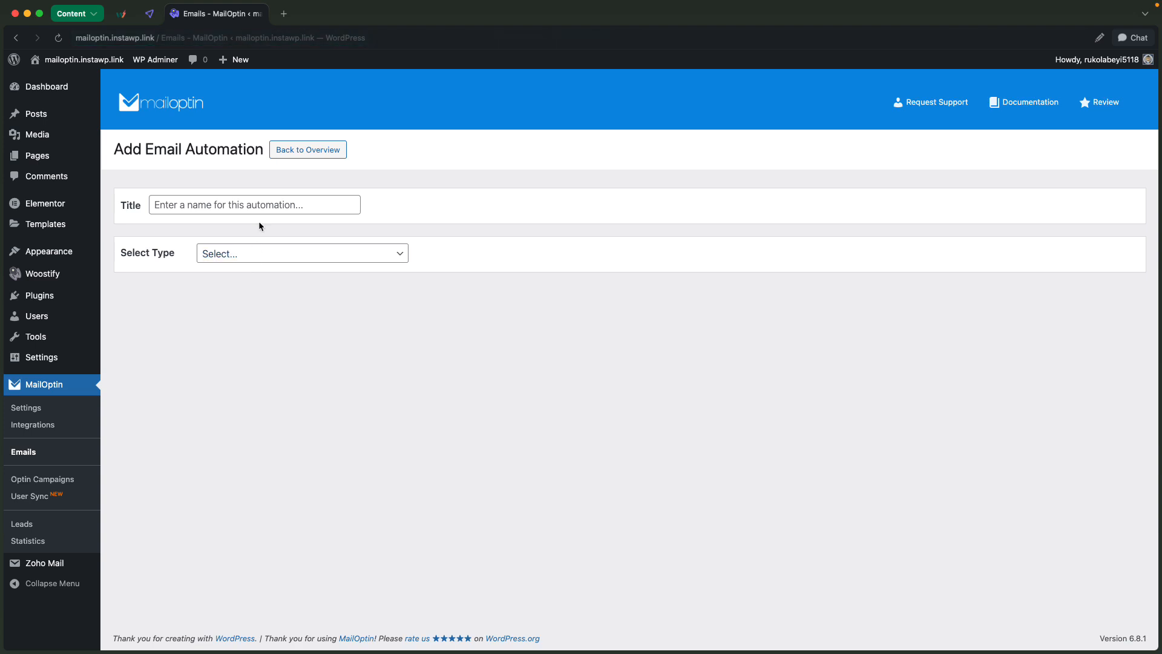
pyautogui.click(267, 206)
pyautogui.write('Ma')
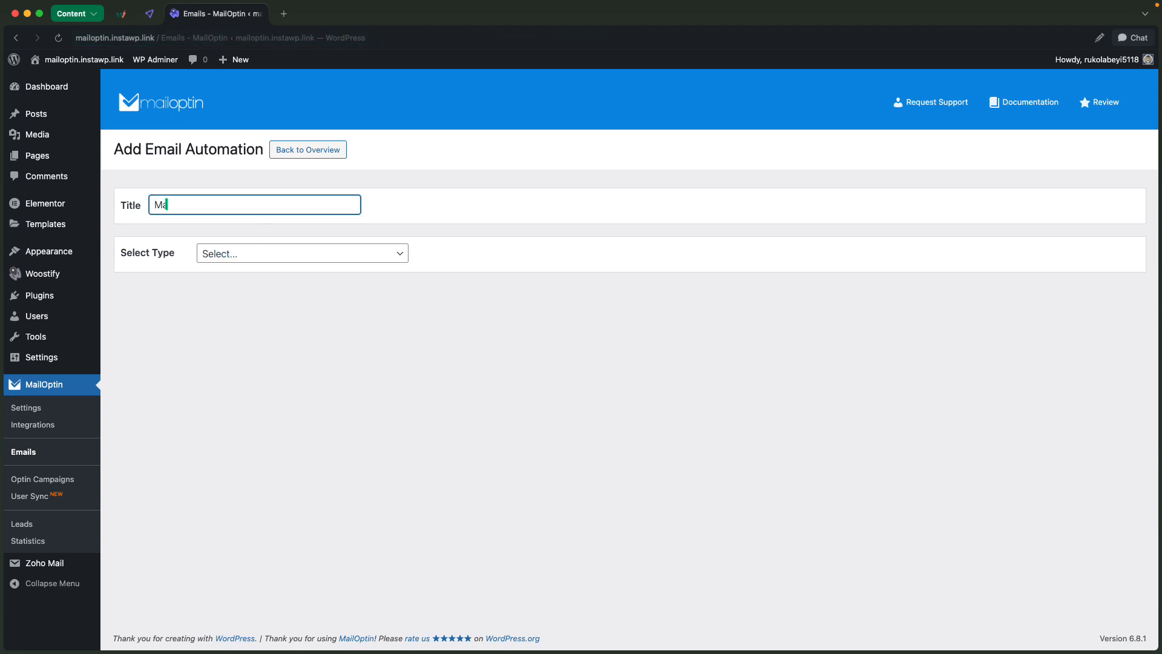
pyautogui.write('iljet Emails')
pyautogui.click(275, 286)
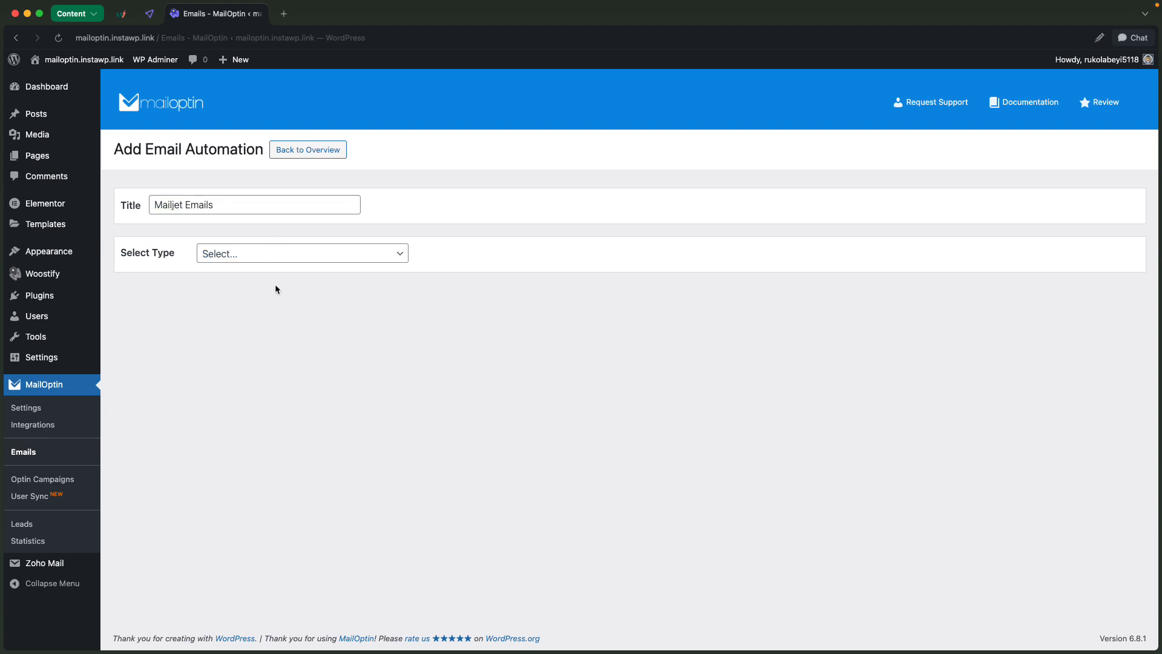
# Set the automation type to New Post Notification and select the Lucid Template.
pyautogui.click(261, 251)
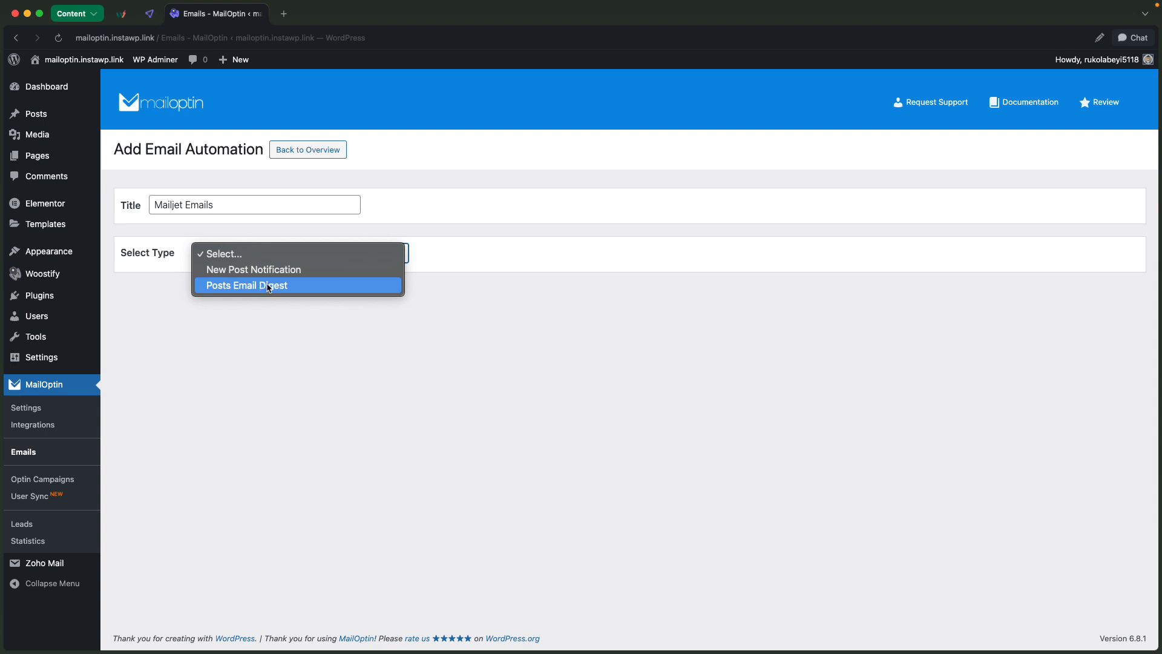
pyautogui.click(274, 270)
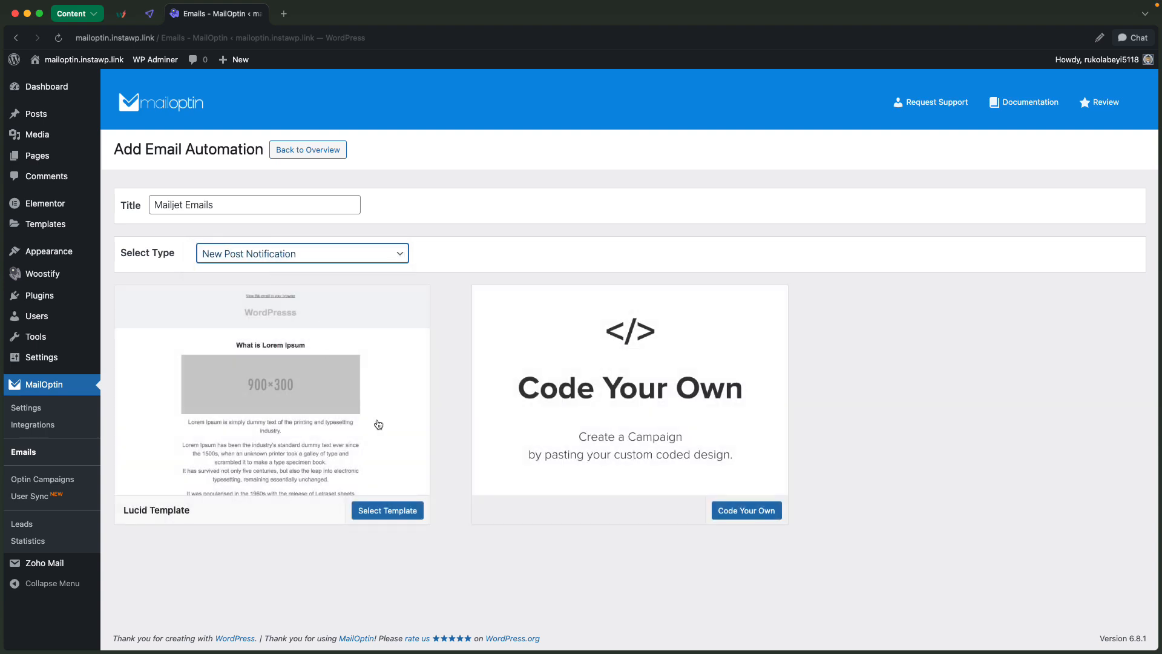
pyautogui.click(383, 510)
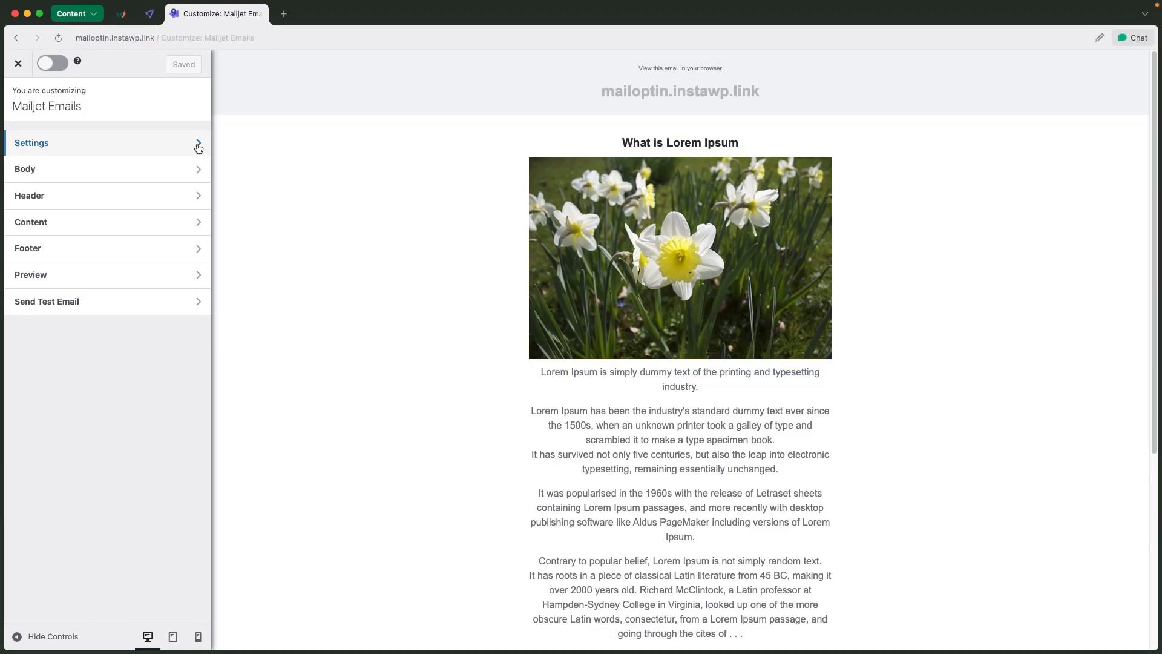
# In the email automation's settings, set the recipient connection to Mailjet.
pyautogui.click(197, 142)
pyautogui.scroll(-4, 151, 181)
pyautogui.scroll(-5, 150, 191)
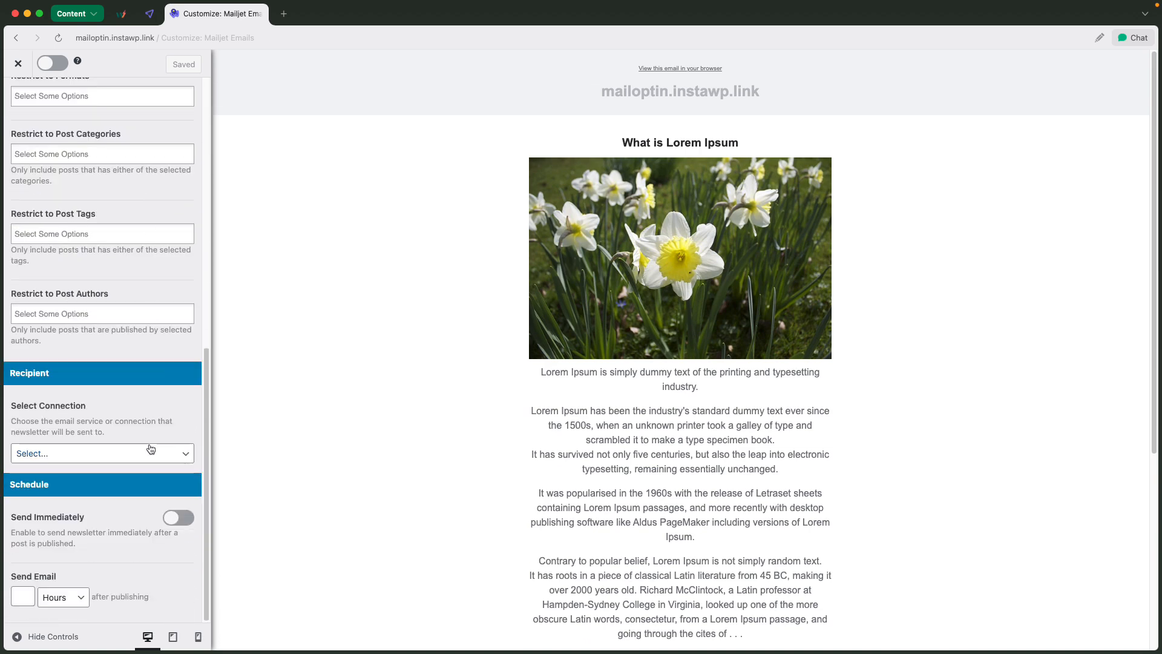
pyautogui.click(150, 448)
pyautogui.scroll(-2, 91, 515)
pyautogui.click(145, 450)
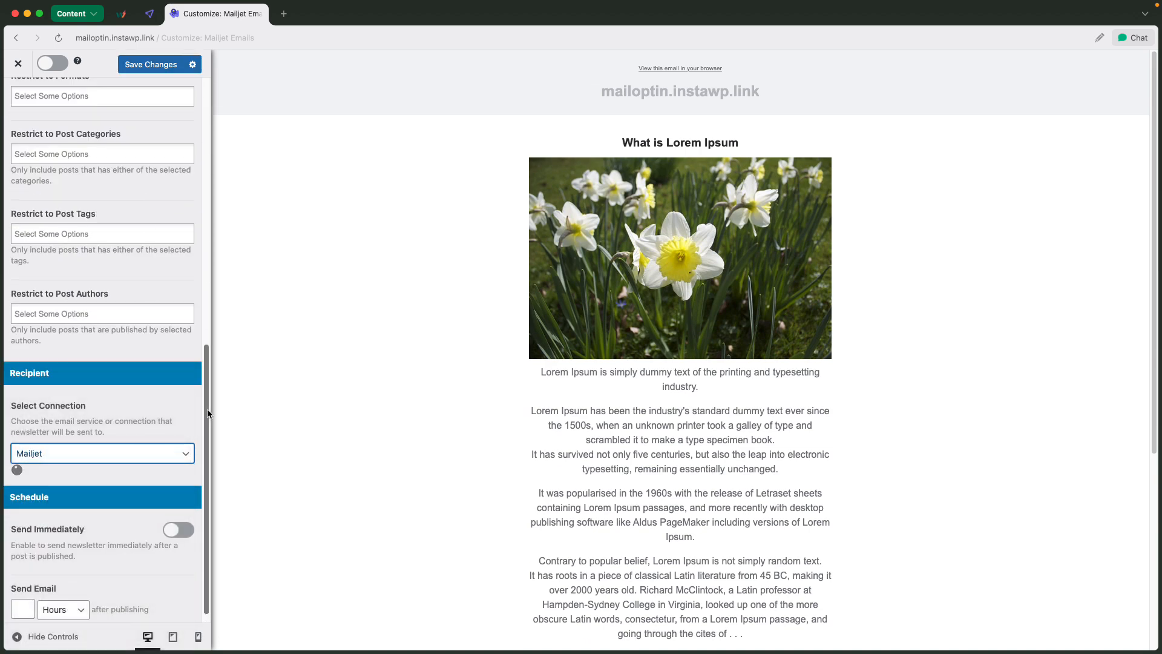